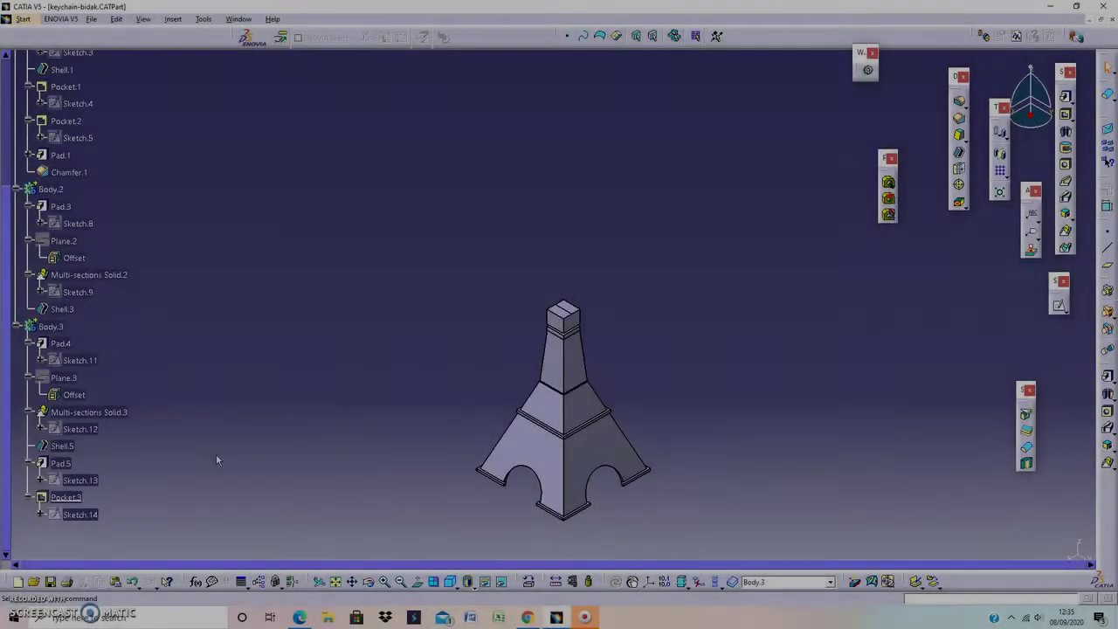
Step: Show the hidden xy, yz and zx reference planes and zoom in on the tower
{"action": "scroll", "coordinate": [217, 460], "scroll_direction": "up", "scroll_amount": 2}
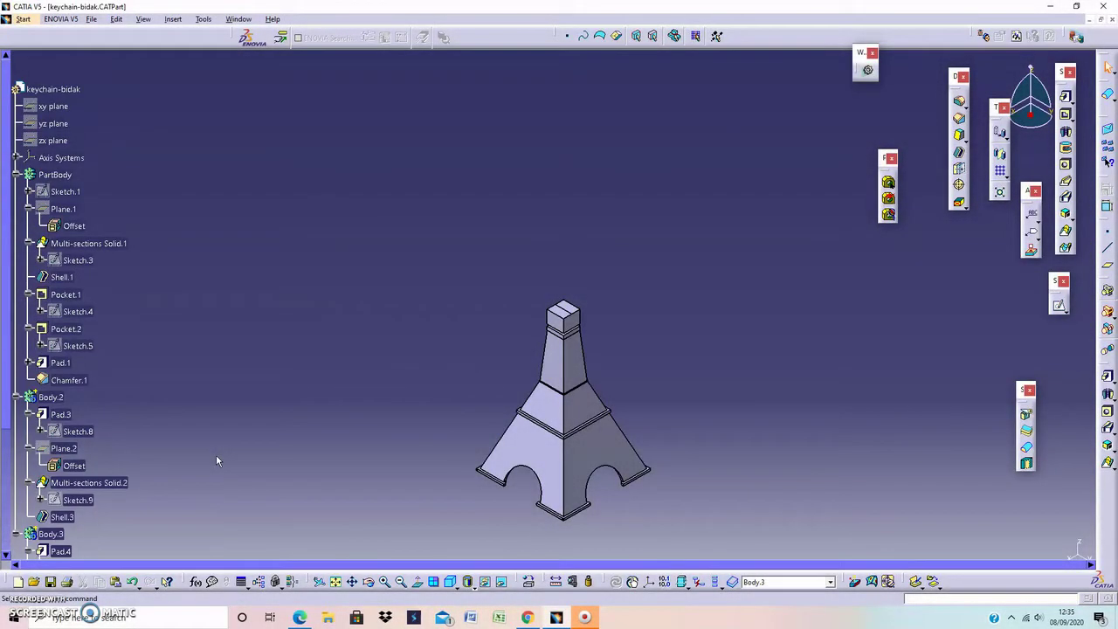
{"action": "scroll", "coordinate": [215, 454], "scroll_direction": "down", "scroll_amount": 2}
{"action": "scroll", "coordinate": [216, 454], "scroll_direction": "up", "scroll_amount": 2}
{"action": "left_click", "coordinate": [196, 431]}
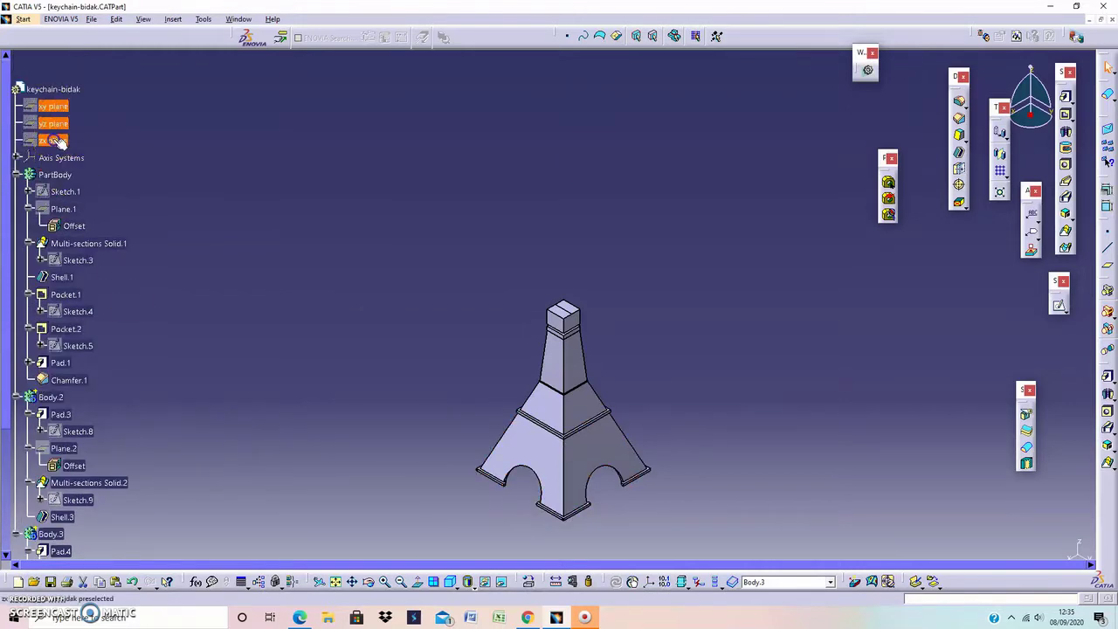
{"action": "right_click", "coordinate": [53, 140]}
{"action": "left_click", "coordinate": [87, 171]}
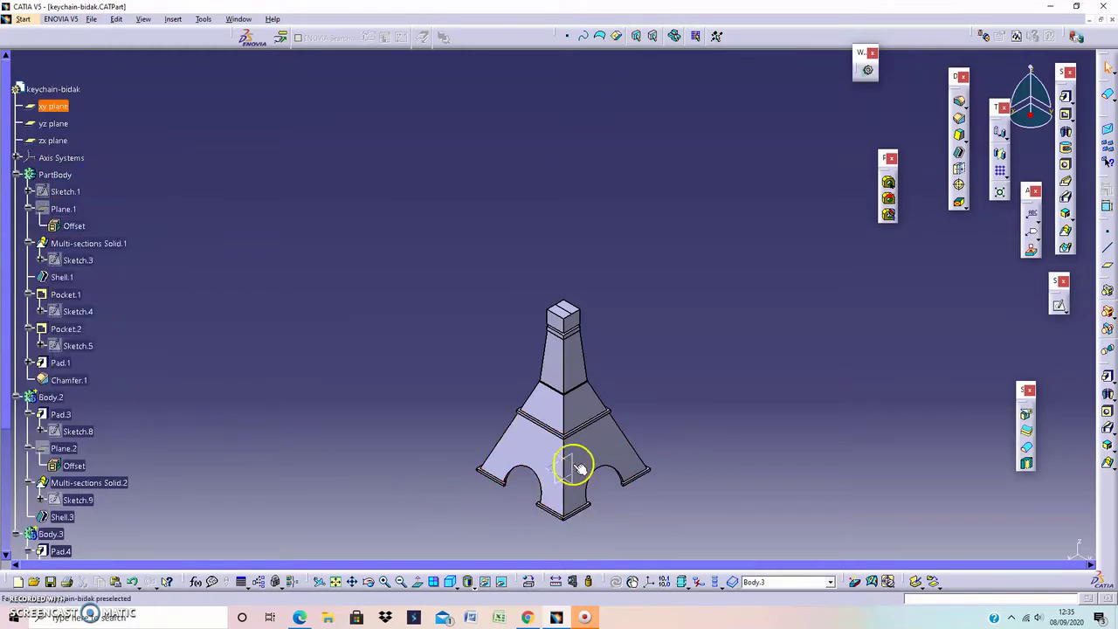
{"action": "middle_click_drag", "start_coordinate": [740, 389], "coordinate": [738, 385], "text": "ctrl"}
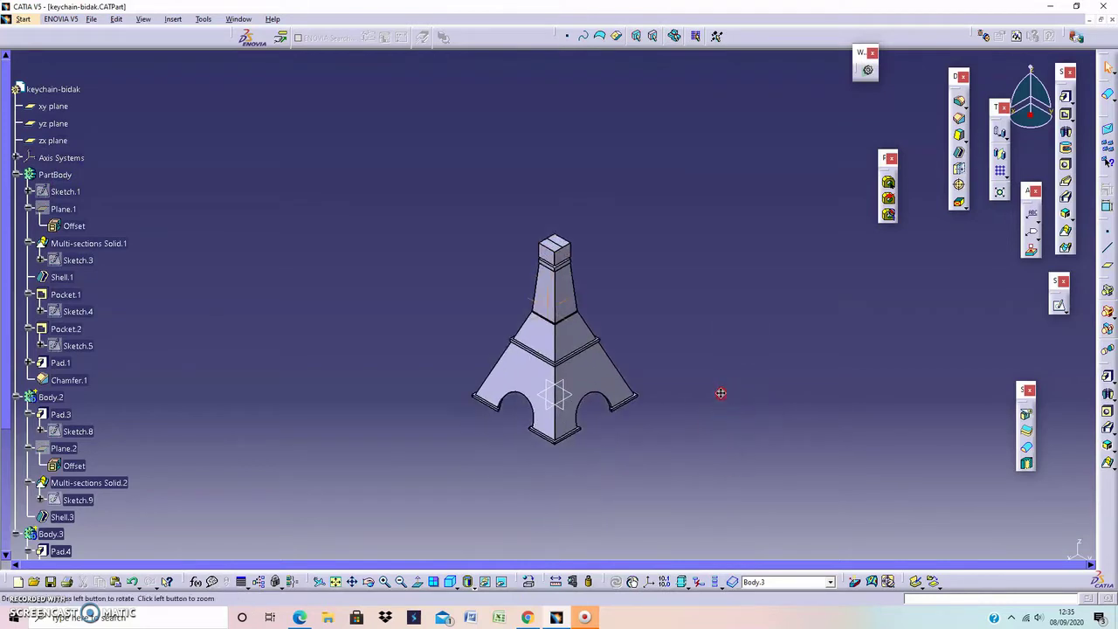
{"action": "middle_click_drag", "start_coordinate": [748, 237], "coordinate": [749, 325]}
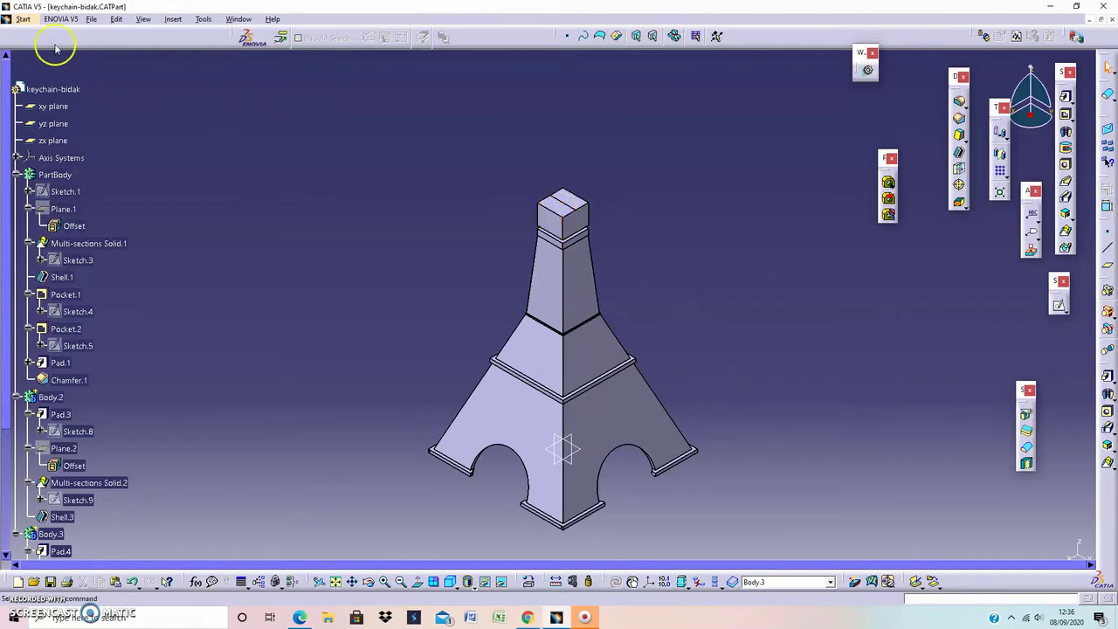
Step: Switch to Wireframe and Surface Design and start a full sphere surface
{"action": "left_click", "coordinate": [19, 19]}
{"action": "mouse_move", "coordinate": [58, 46]}
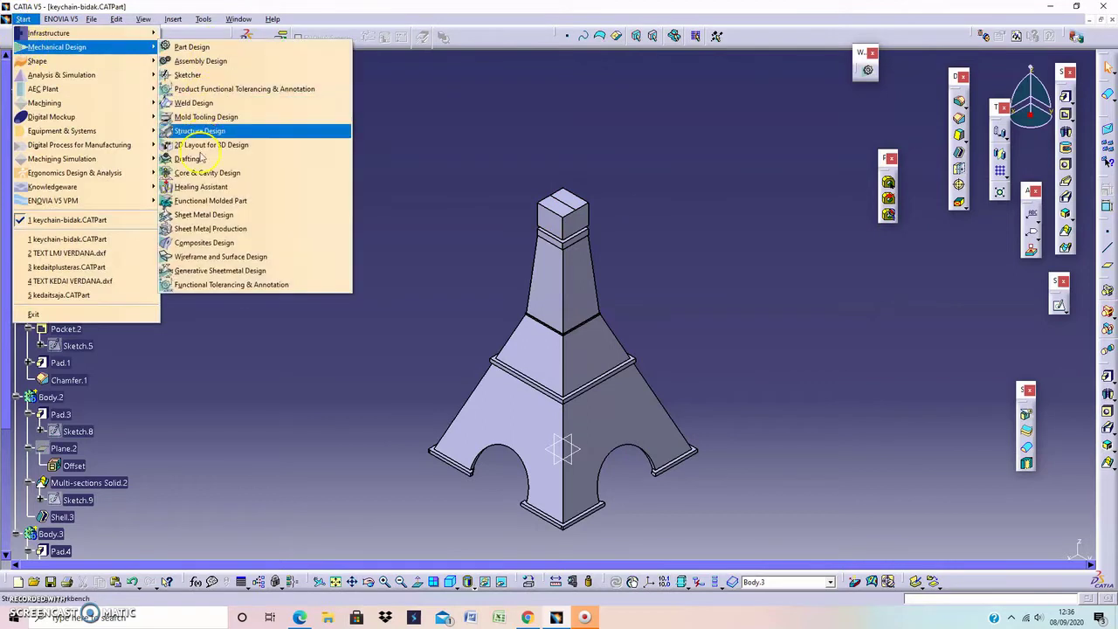
{"action": "left_click", "coordinate": [201, 257]}
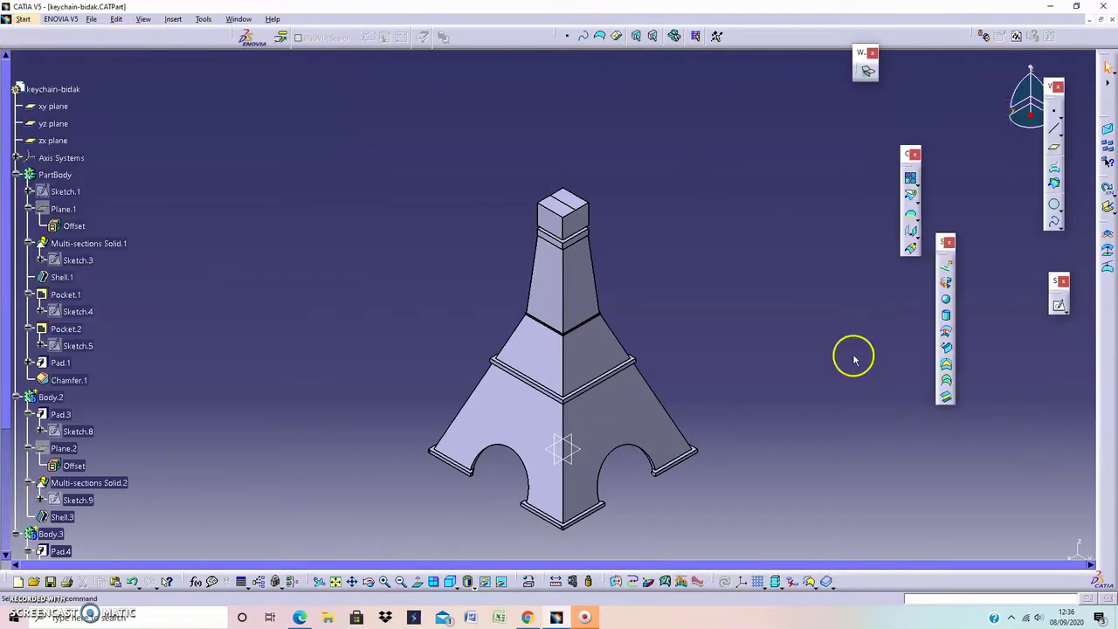
{"action": "left_click", "coordinate": [945, 299]}
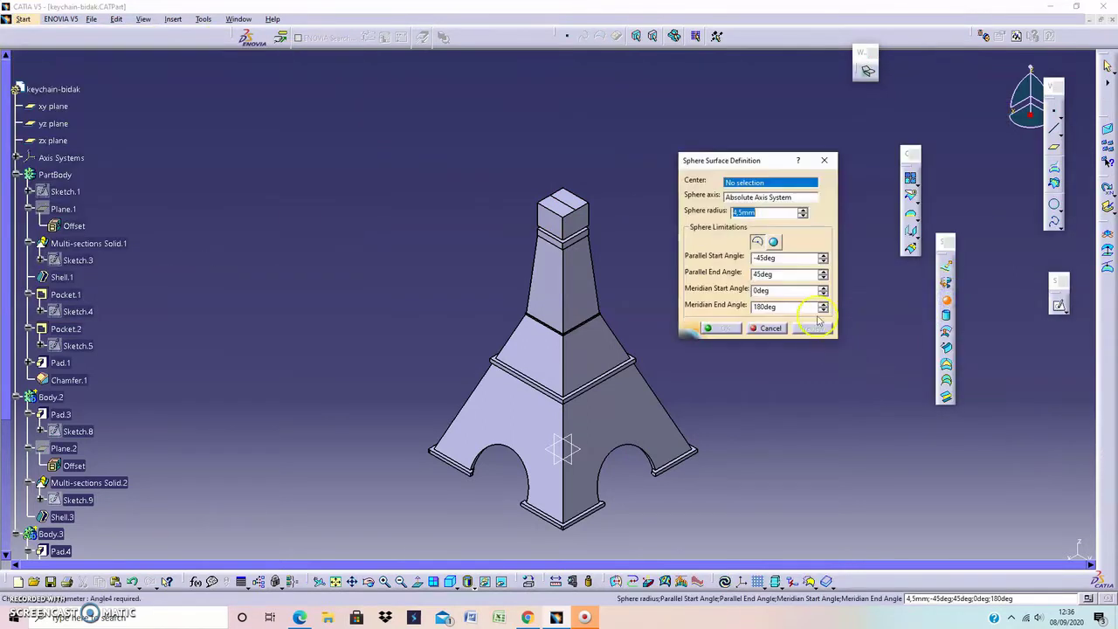
{"action": "left_click", "coordinate": [775, 242]}
Step: Create the sphere's centre point at X 0, Y 0, Z 42mm, correcting Z from 38mm
{"action": "left_click", "coordinate": [583, 206]}
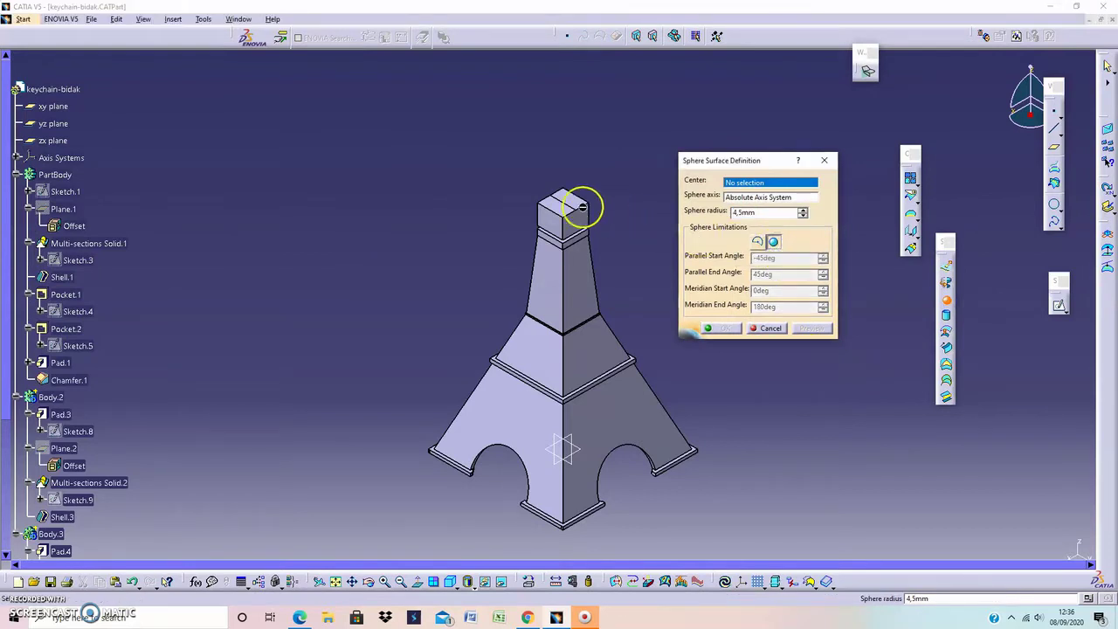
{"action": "right_click", "coordinate": [720, 186]}
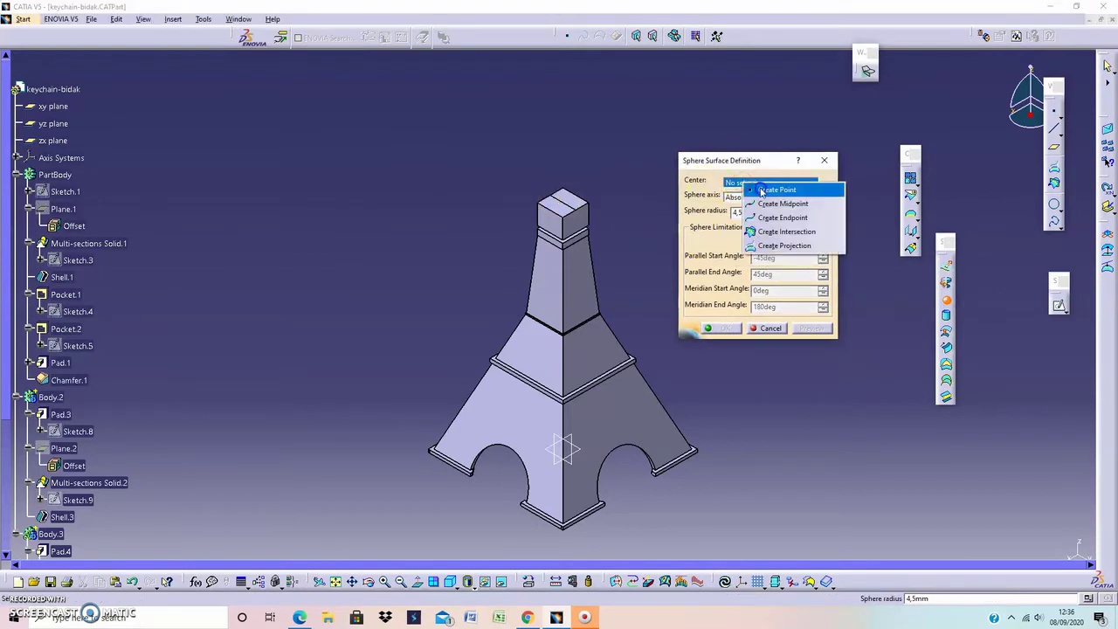
{"action": "left_click", "coordinate": [762, 190]}
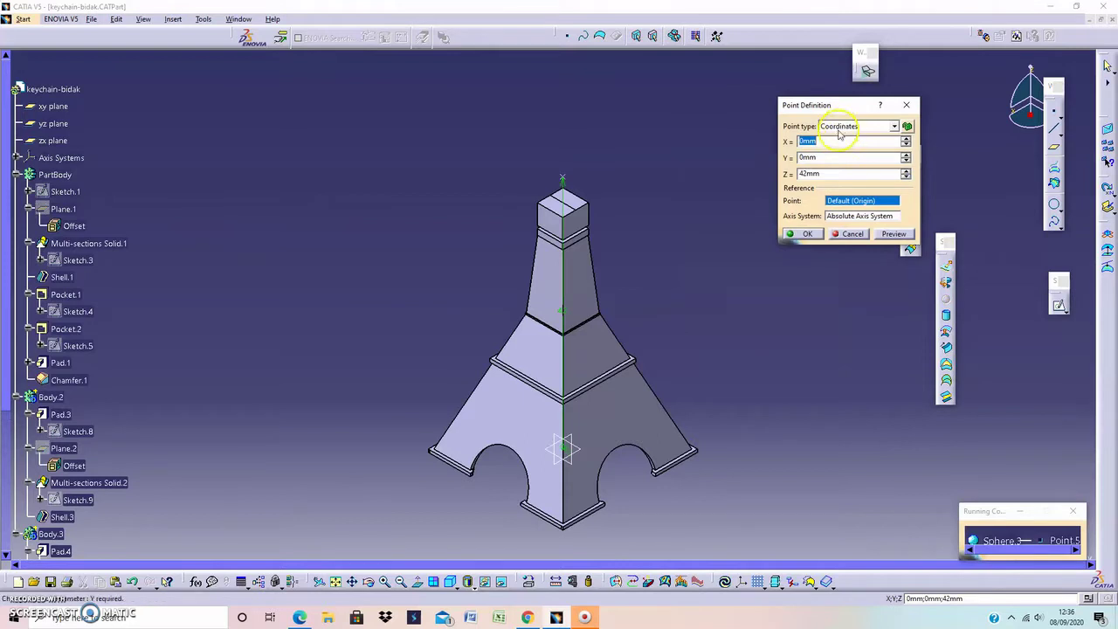
{"action": "left_click", "coordinate": [566, 187]}
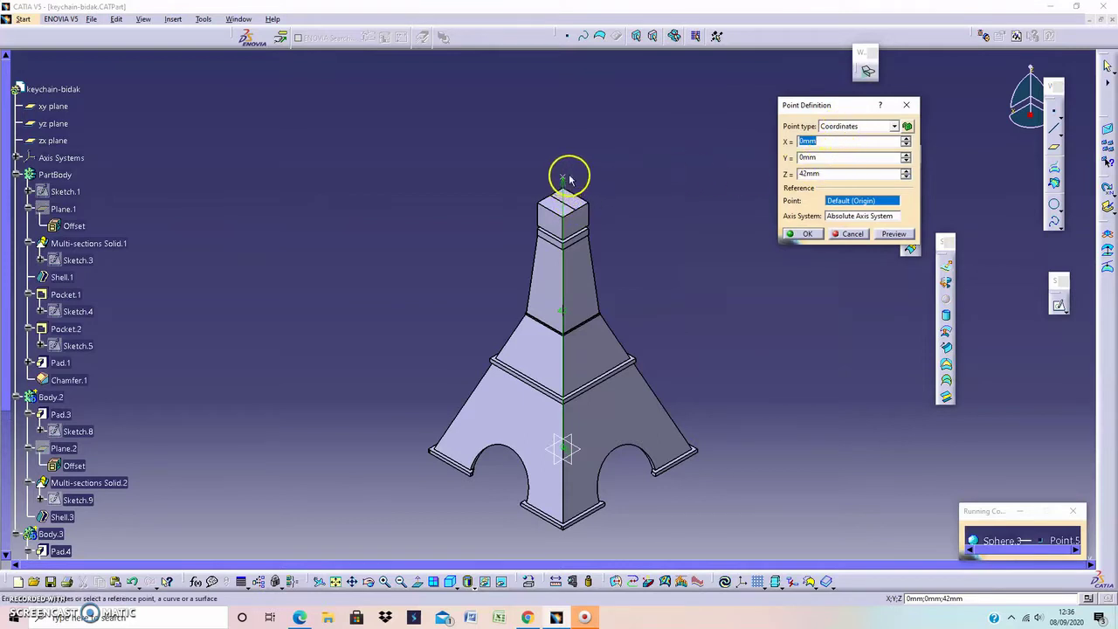
{"action": "left_click", "coordinate": [835, 173]}
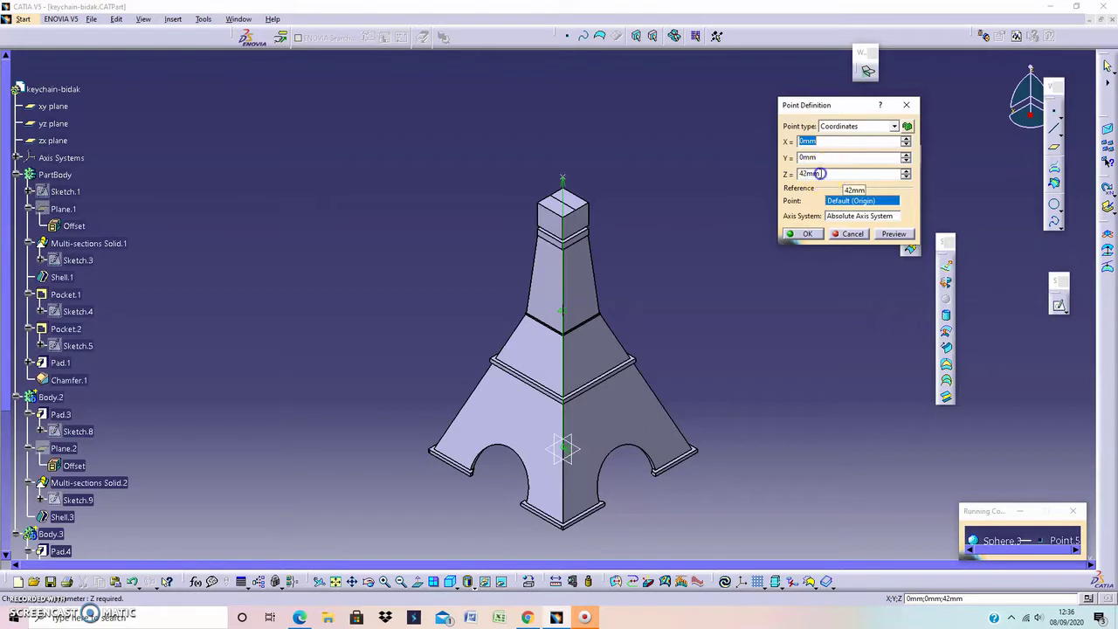
{"action": "double_click", "coordinate": [820, 173]}
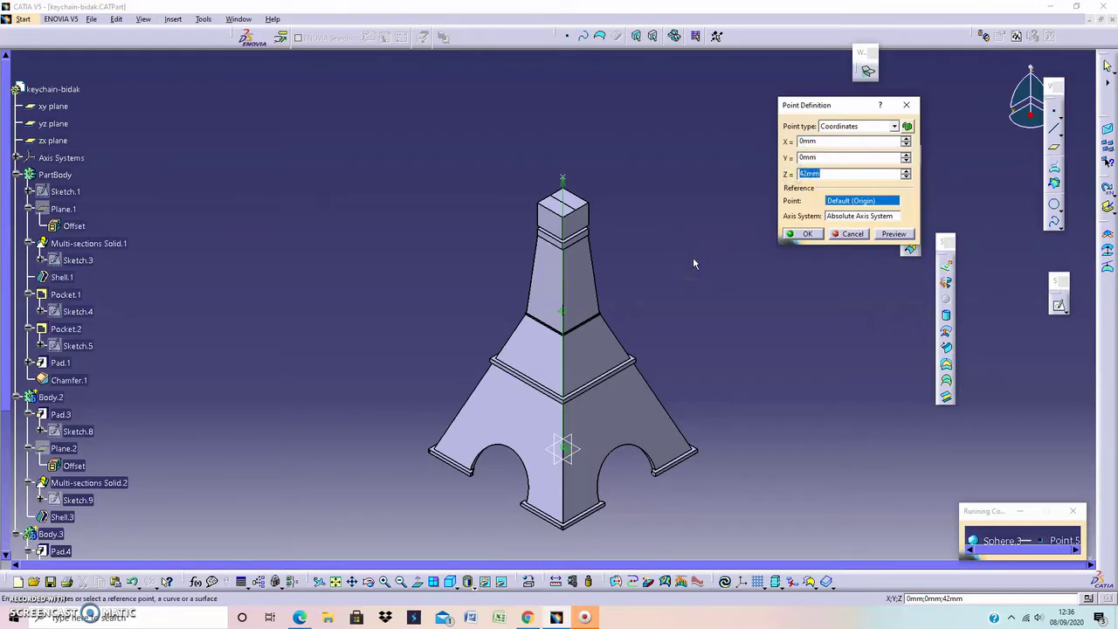
{"action": "type", "text": "38"}
{"action": "left_click", "coordinate": [891, 234]}
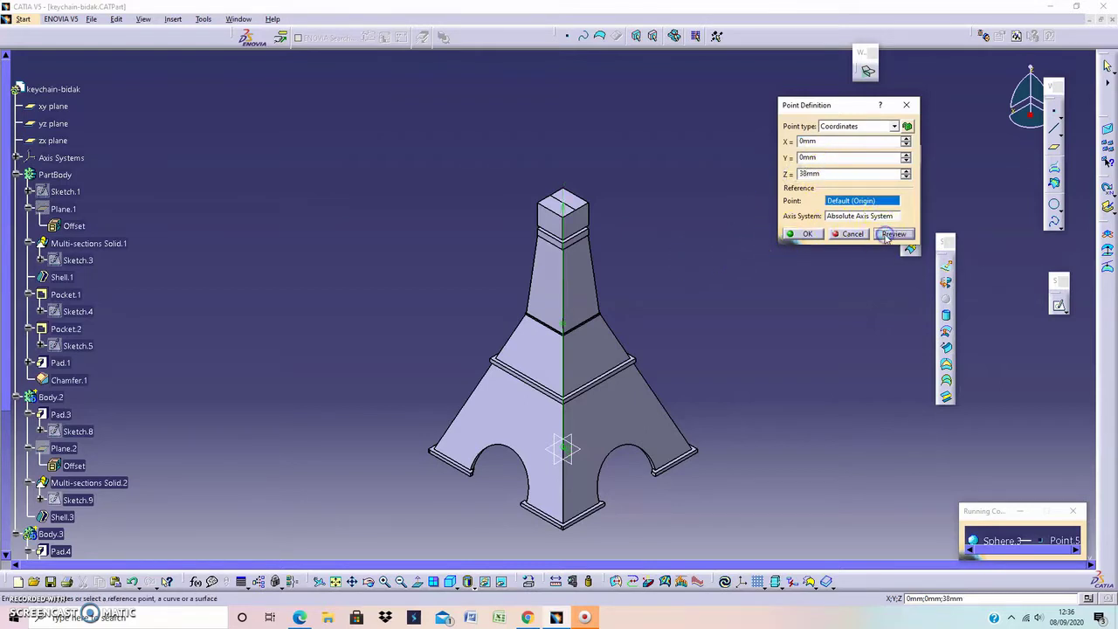
{"action": "left_click", "coordinate": [808, 157]}
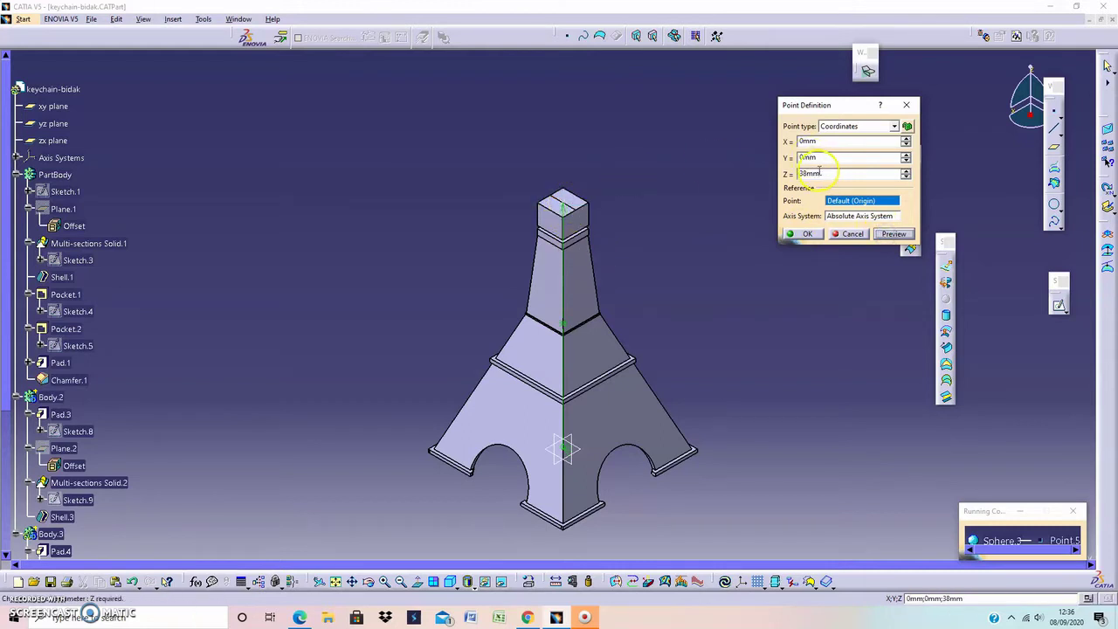
{"action": "double_click", "coordinate": [821, 173]}
{"action": "type", "text": "42"}
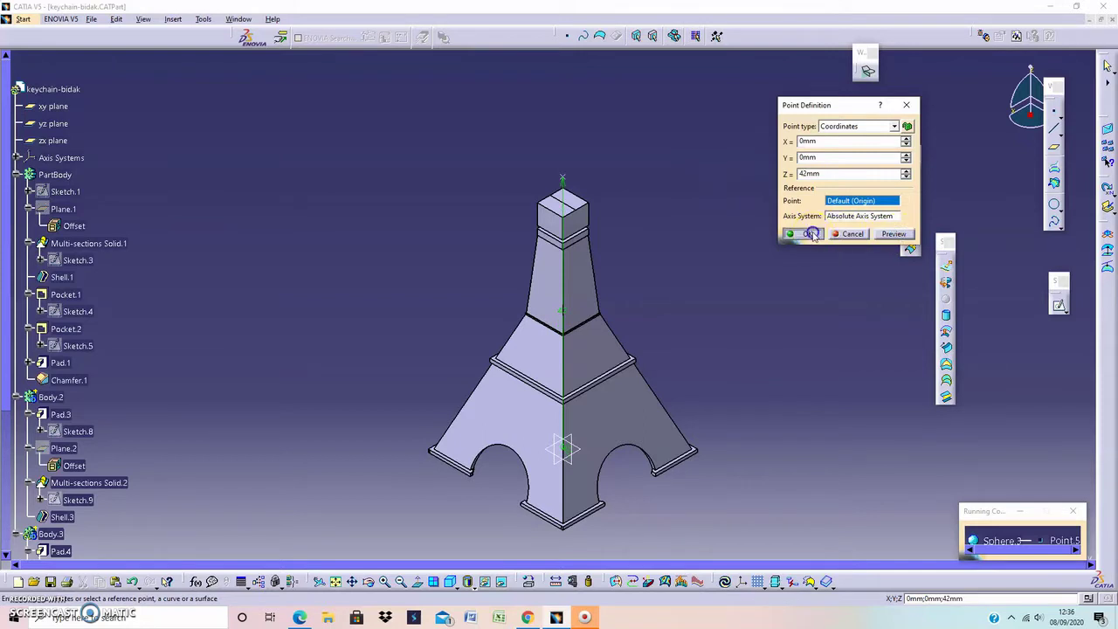
{"action": "left_click", "coordinate": [810, 235]}
Step: Inspect the 4.5mm sphere preview atop the tower and confirm the sphere
{"action": "middle_click_drag", "start_coordinate": [644, 230], "coordinate": [564, 277]}
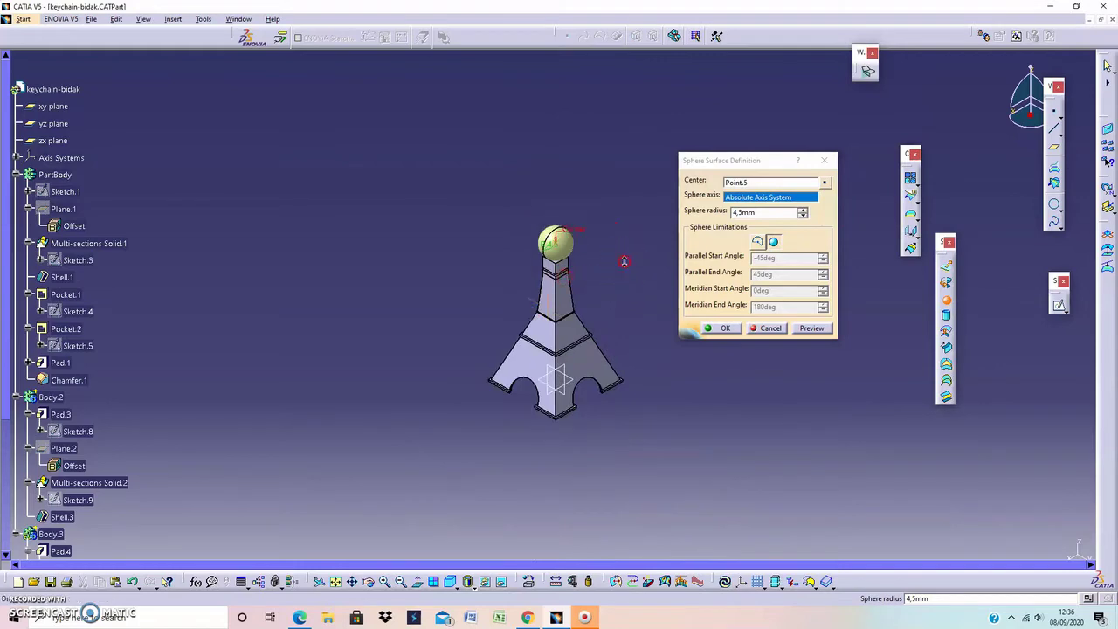
{"action": "middle_click_drag", "start_coordinate": [624, 261], "coordinate": [563, 293]}
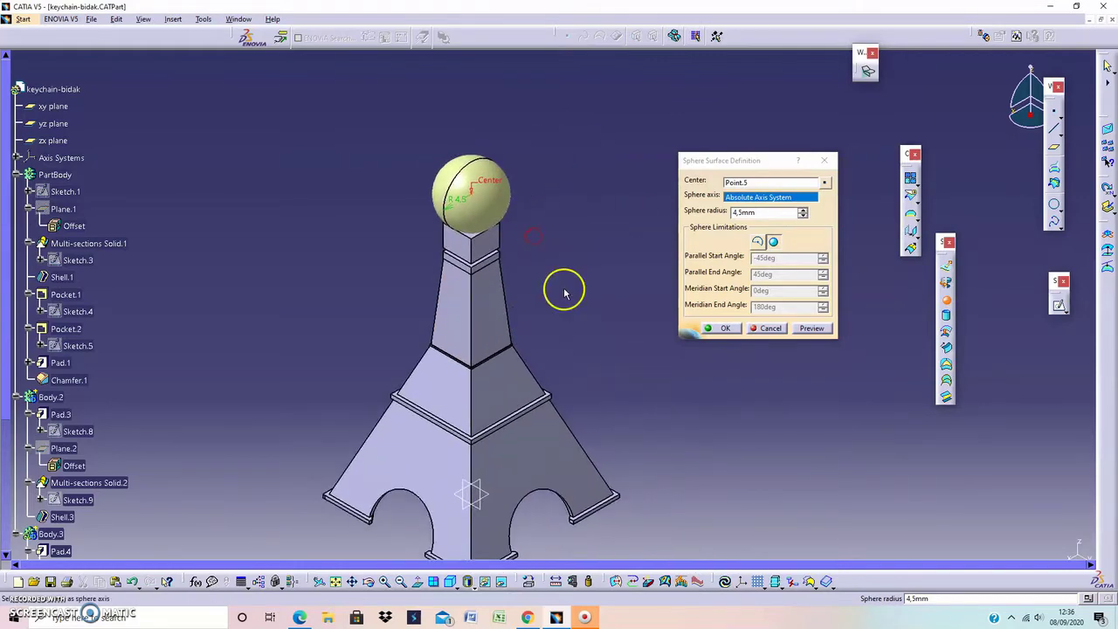
{"action": "mouse_move", "coordinate": [596, 256]}
{"action": "middle_mouse_down"}
{"action": "mouse_move", "coordinate": [582, 282]}
{"action": "mouse_move", "coordinate": [605, 346]}
{"action": "mouse_move", "coordinate": [494, 332]}
{"action": "mouse_move", "coordinate": [507, 379]}
{"action": "mouse_move", "coordinate": [600, 407]}
{"action": "middle_mouse_up"}
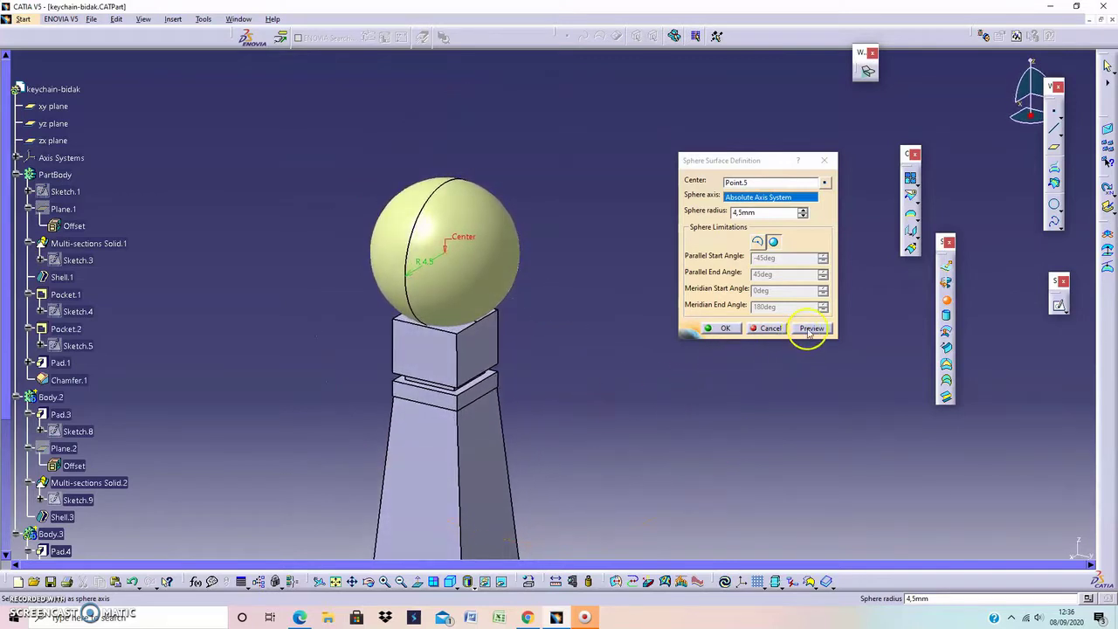
{"action": "middle_click_drag", "start_coordinate": [536, 297], "coordinate": [544, 371], "text": "ctrl"}
{"action": "left_click", "coordinate": [715, 327]}
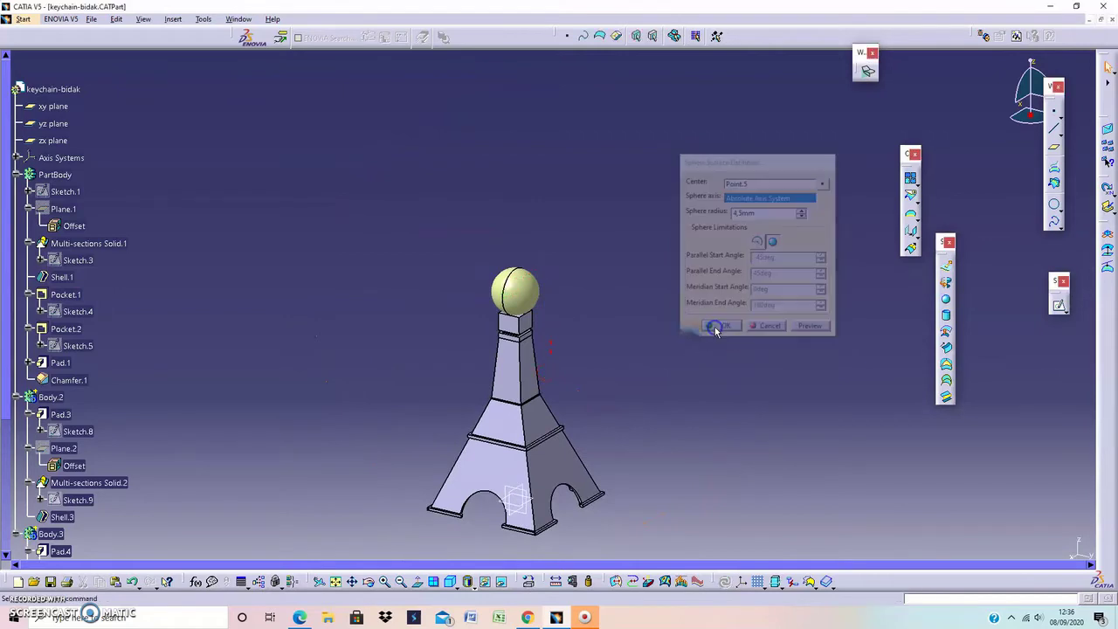
{"action": "mouse_move", "coordinate": [649, 350]}
{"action": "middle_mouse_down", "text": "ctrl"}
{"action": "mouse_move", "coordinate": [638, 375]}
{"action": "mouse_move", "coordinate": [638, 286]}
{"action": "mouse_move", "coordinate": [705, 244]}
{"action": "mouse_move", "coordinate": [726, 175]}
{"action": "mouse_move", "coordinate": [711, 309]}
{"action": "mouse_move", "coordinate": [574, 276]}
{"action": "mouse_move", "coordinate": [721, 237]}
{"action": "mouse_move", "coordinate": [627, 294]}
{"action": "mouse_move", "coordinate": [679, 342]}
{"action": "mouse_move", "coordinate": [733, 300]}
{"action": "mouse_move", "coordinate": [739, 252]}
{"action": "middle_mouse_up", "text": "ctrl"}
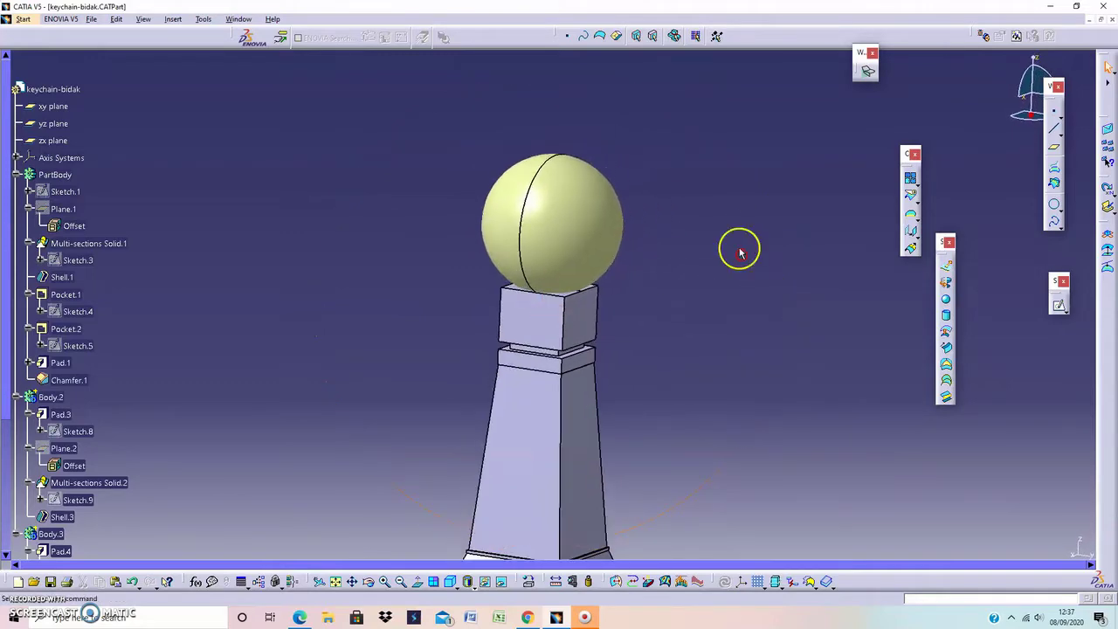
{"action": "left_click", "coordinate": [24, 19]}
{"action": "mouse_move", "coordinate": [58, 47]}
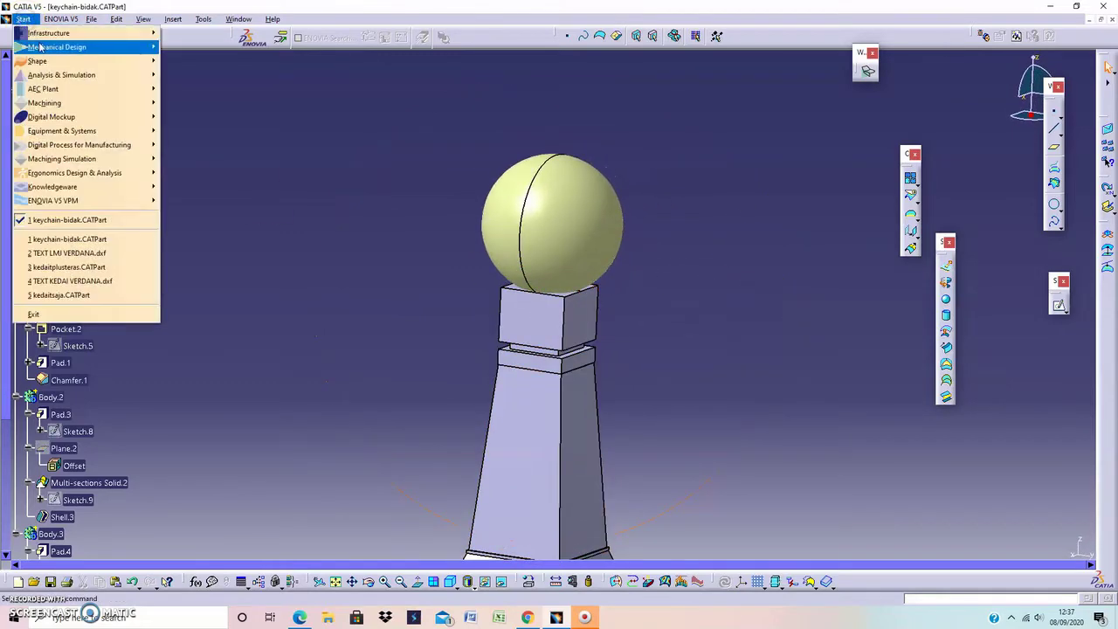
Step: Back in Part Design, turn Sphere.3 into a solid ball with Close Surface
{"action": "left_click", "coordinate": [169, 41]}
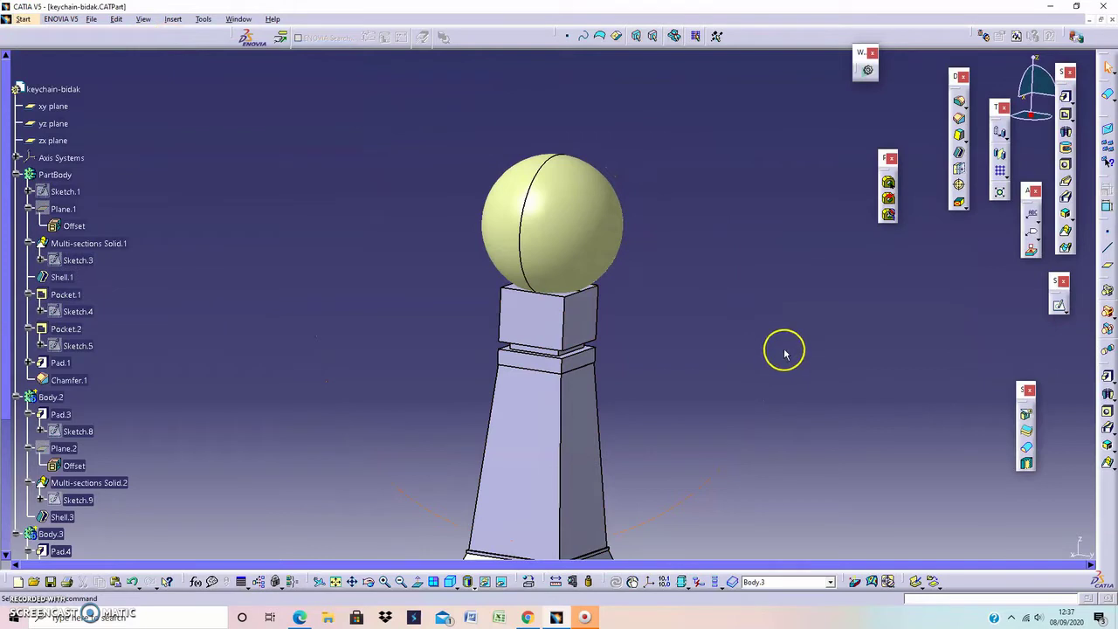
{"action": "left_click", "coordinate": [589, 194]}
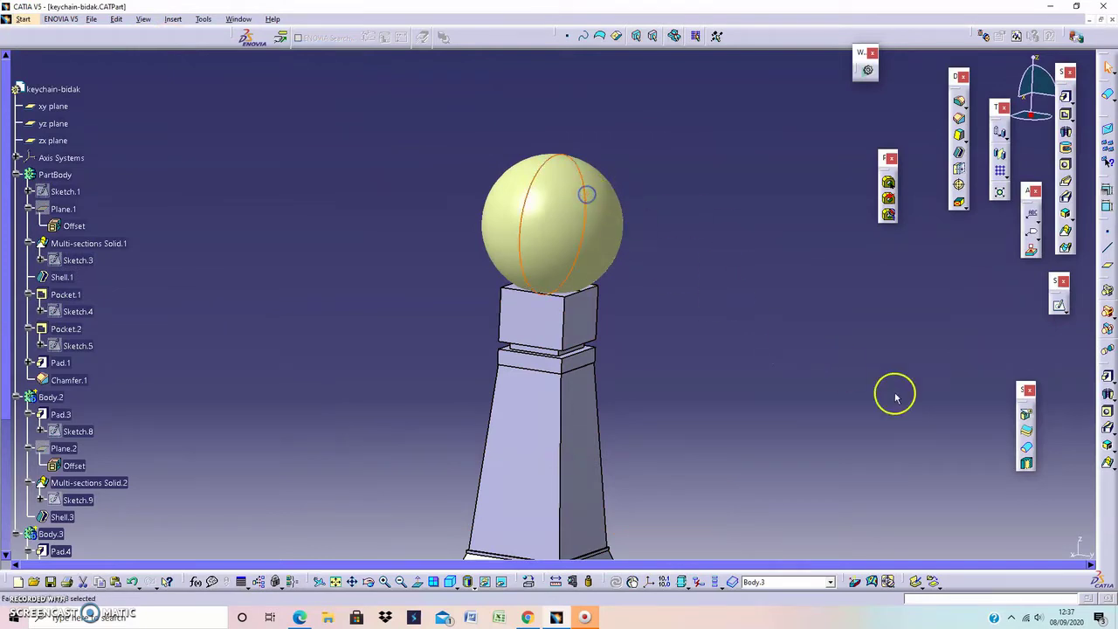
{"action": "left_click", "coordinate": [1026, 448]}
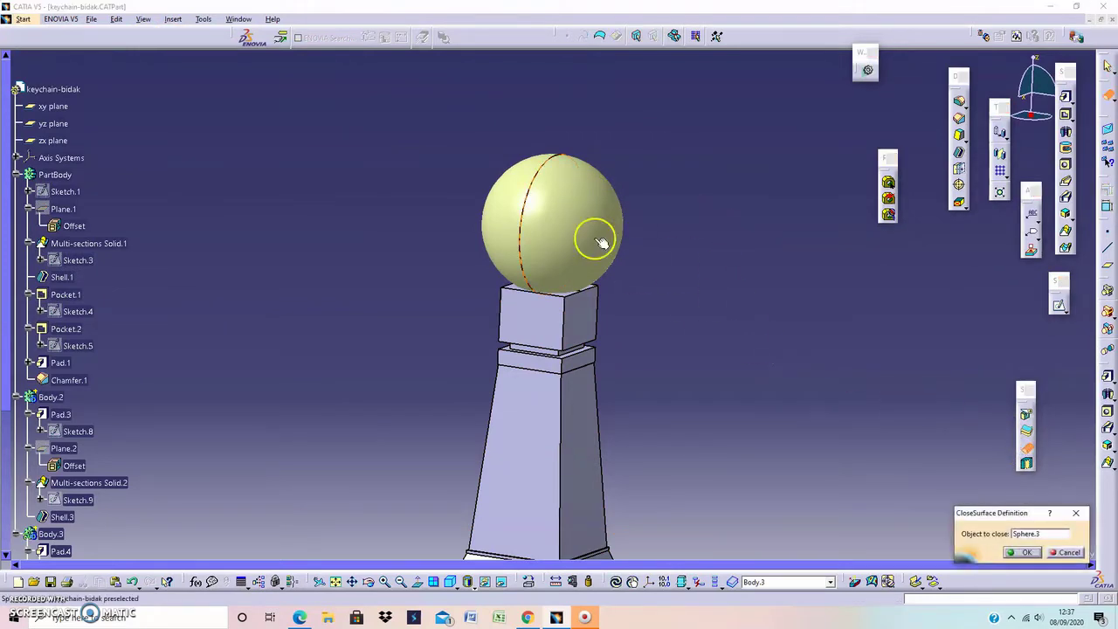
{"action": "left_click", "coordinate": [1025, 554]}
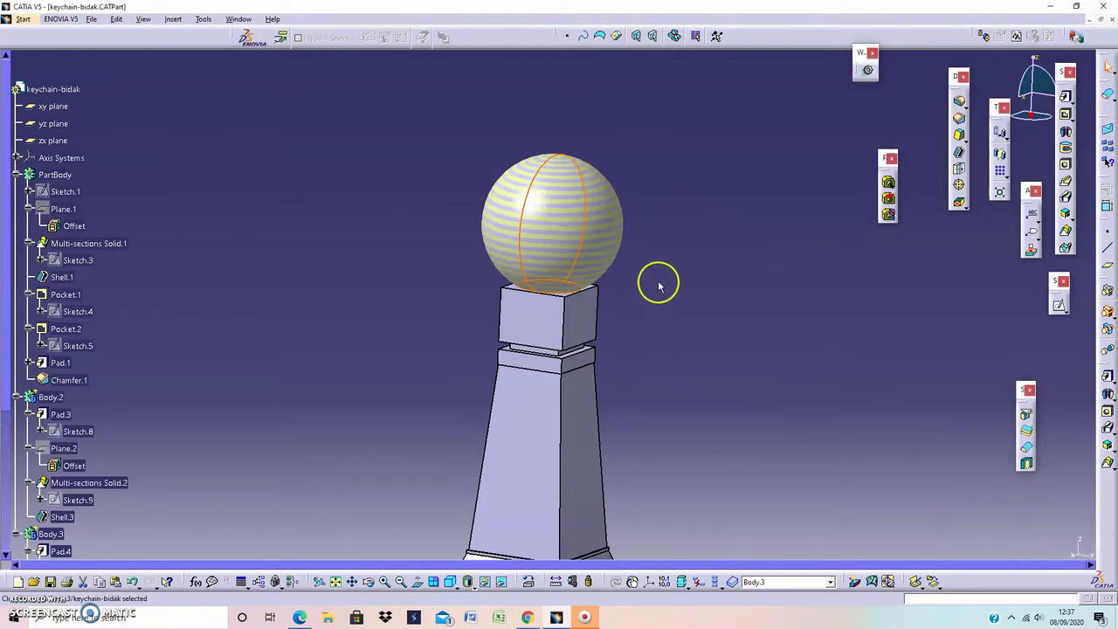
{"action": "mouse_move", "coordinate": [661, 281]}
{"action": "middle_mouse_down"}
{"action": "mouse_move", "coordinate": [718, 316]}
{"action": "mouse_move", "coordinate": [634, 246]}
{"action": "mouse_move", "coordinate": [623, 267]}
{"action": "mouse_move", "coordinate": [629, 294]}
{"action": "mouse_move", "coordinate": [736, 233]}
{"action": "mouse_move", "coordinate": [809, 303]}
{"action": "middle_mouse_up"}
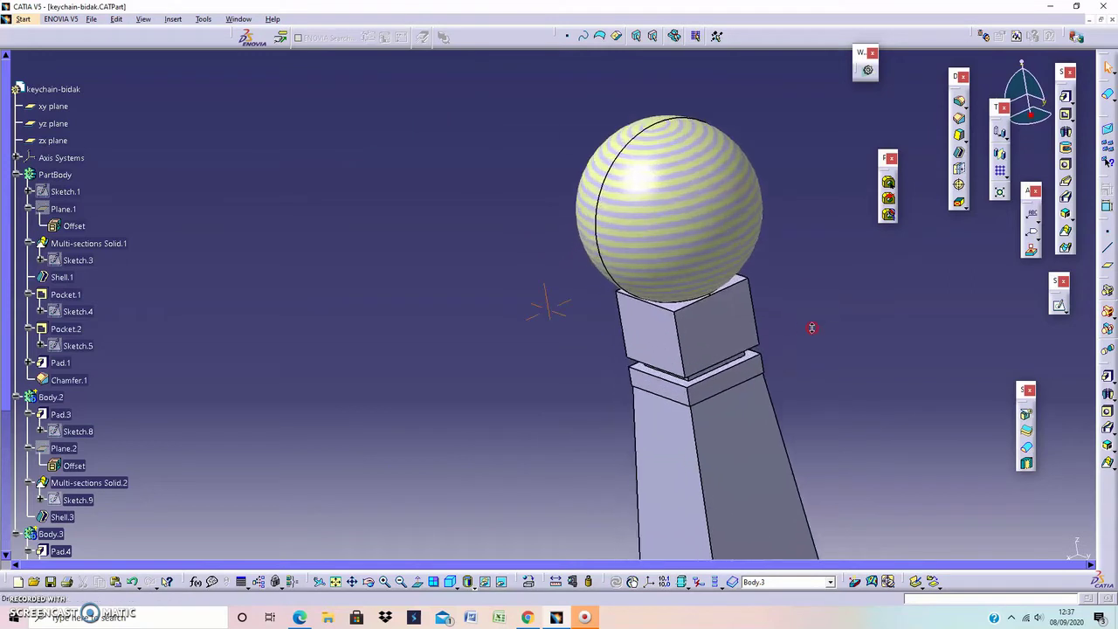
{"action": "mouse_move", "coordinate": [827, 300]}
{"action": "middle_mouse_down", "text": "ctrl"}
{"action": "mouse_move", "coordinate": [943, 289]}
{"action": "mouse_move", "coordinate": [818, 356]}
{"action": "mouse_move", "coordinate": [760, 341]}
{"action": "middle_mouse_up", "text": "ctrl"}
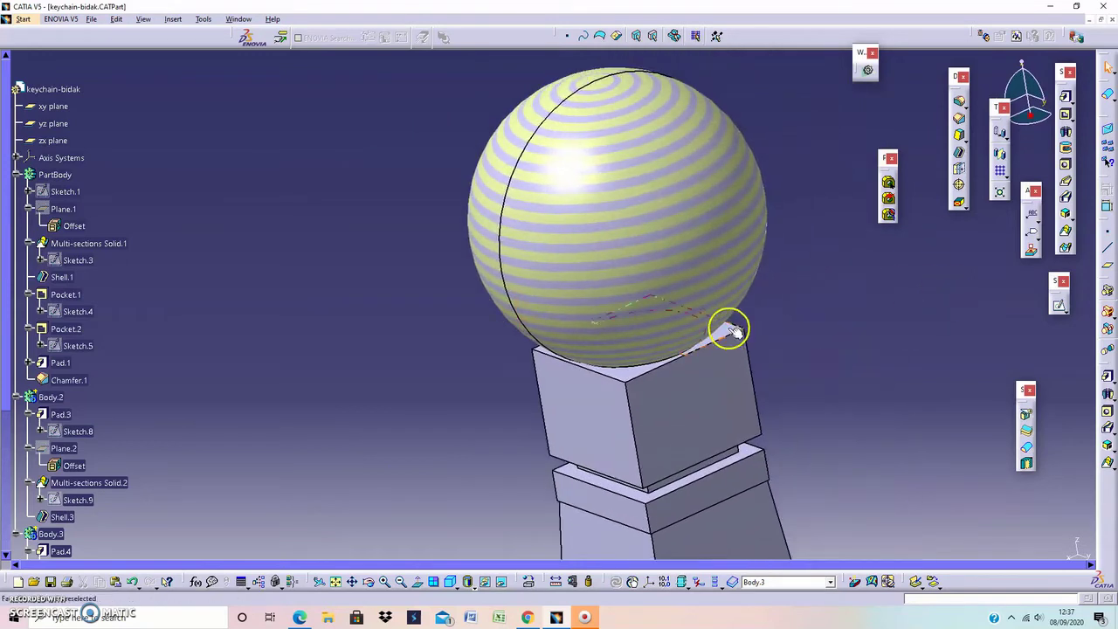
Step: Start a sketch on the block's top face under the sphere, cutting the part at the plane
{"action": "left_click", "coordinate": [735, 328]}
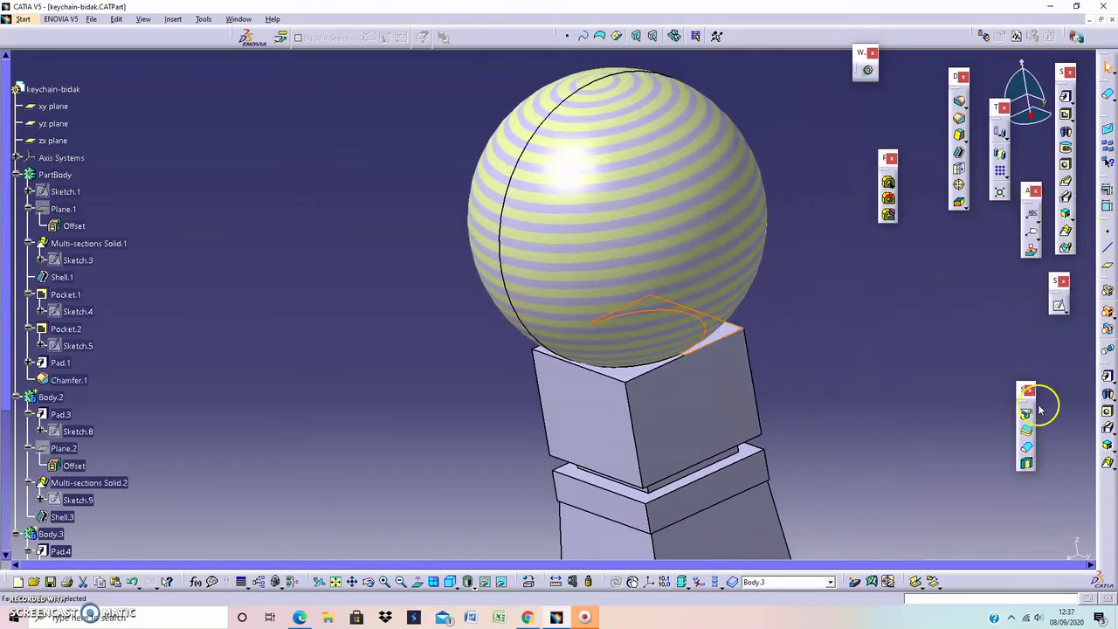
{"action": "left_click", "coordinate": [1060, 304]}
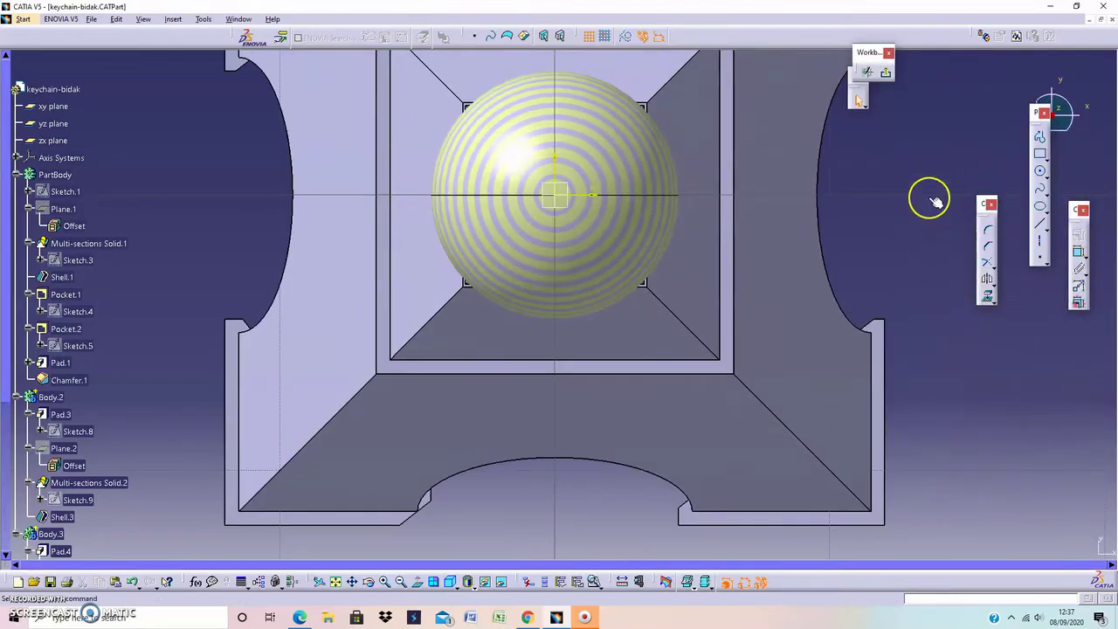
{"action": "middle_click_drag", "start_coordinate": [931, 195], "coordinate": [831, 312]}
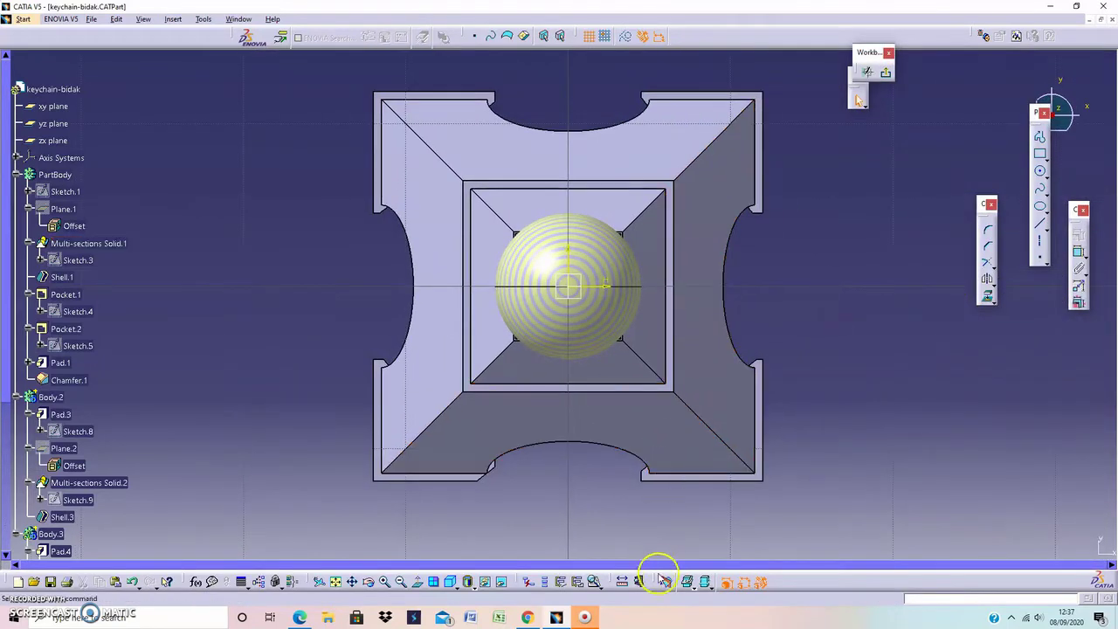
{"action": "left_click", "coordinate": [664, 582]}
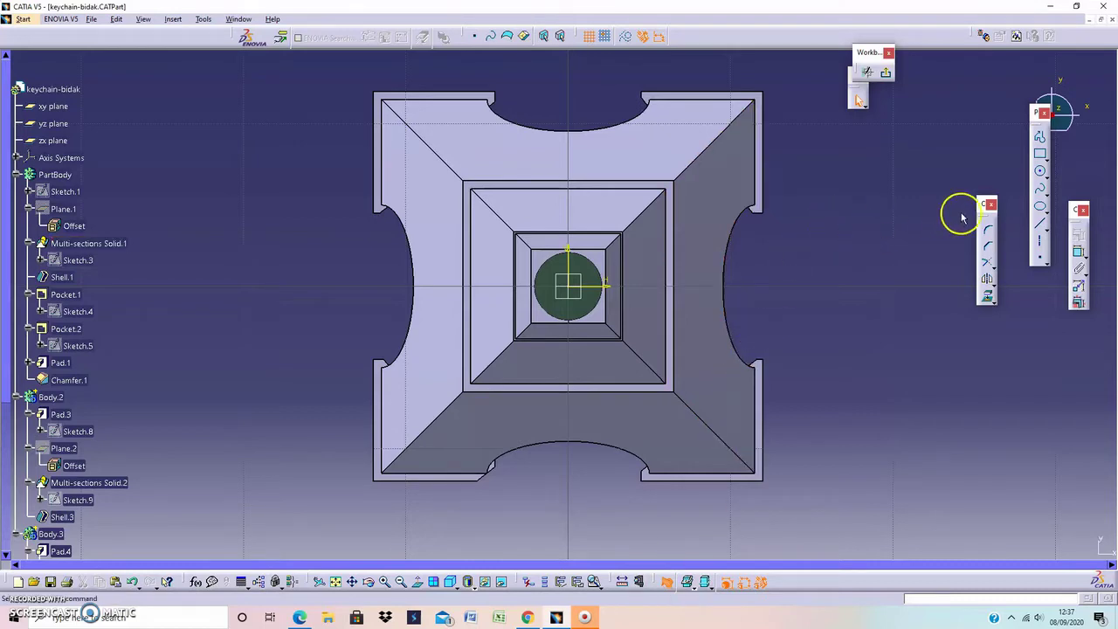
Step: Draw a circle at the sketch origin with diameter 8 and exit the sketch
{"action": "left_click", "coordinate": [1040, 170]}
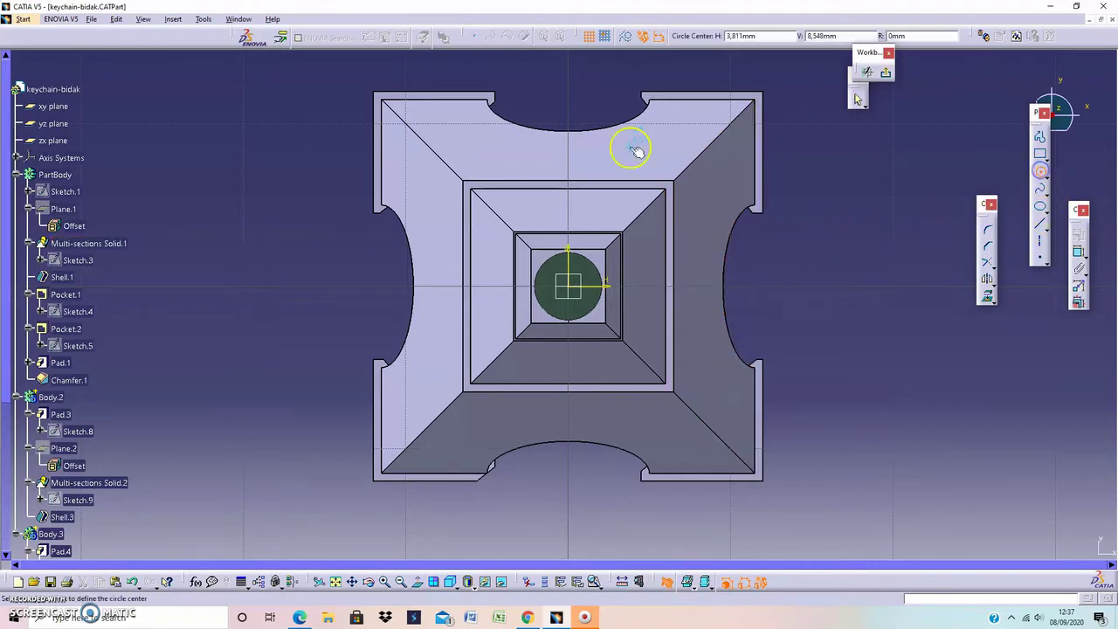
{"action": "left_click", "coordinate": [568, 286]}
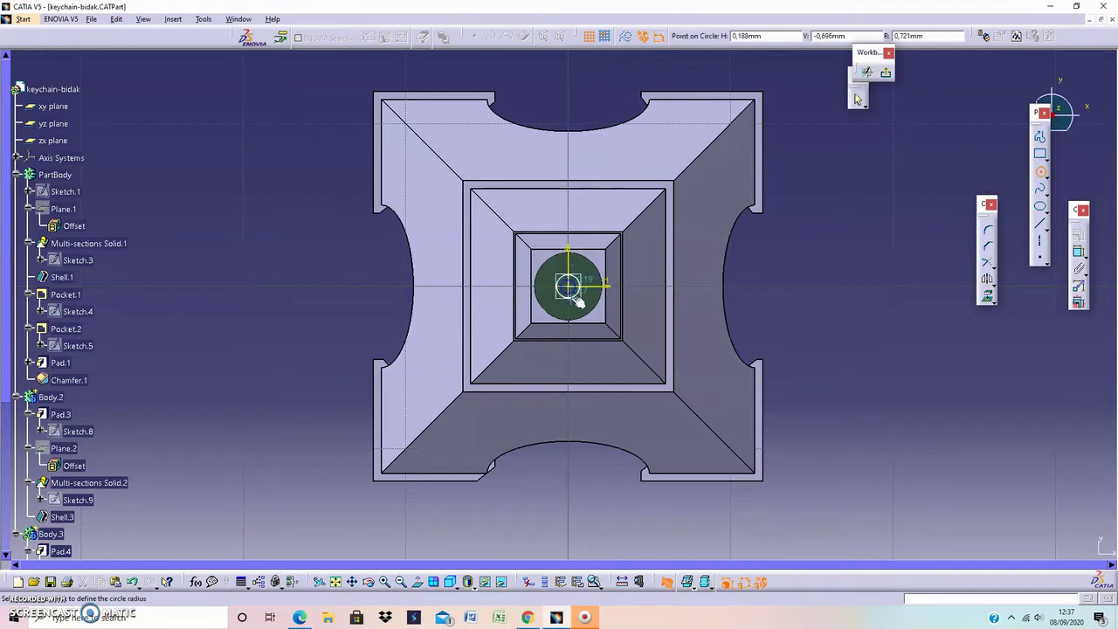
{"action": "left_click", "coordinate": [631, 349]}
{"action": "left_click", "coordinate": [1078, 251]}
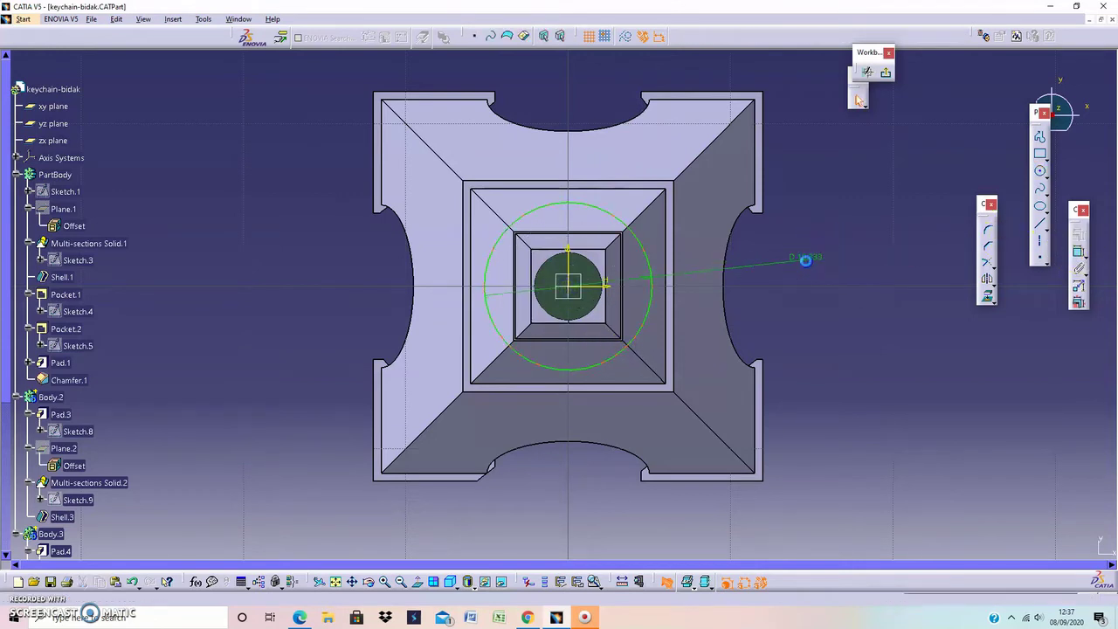
{"action": "double_click", "coordinate": [806, 260]}
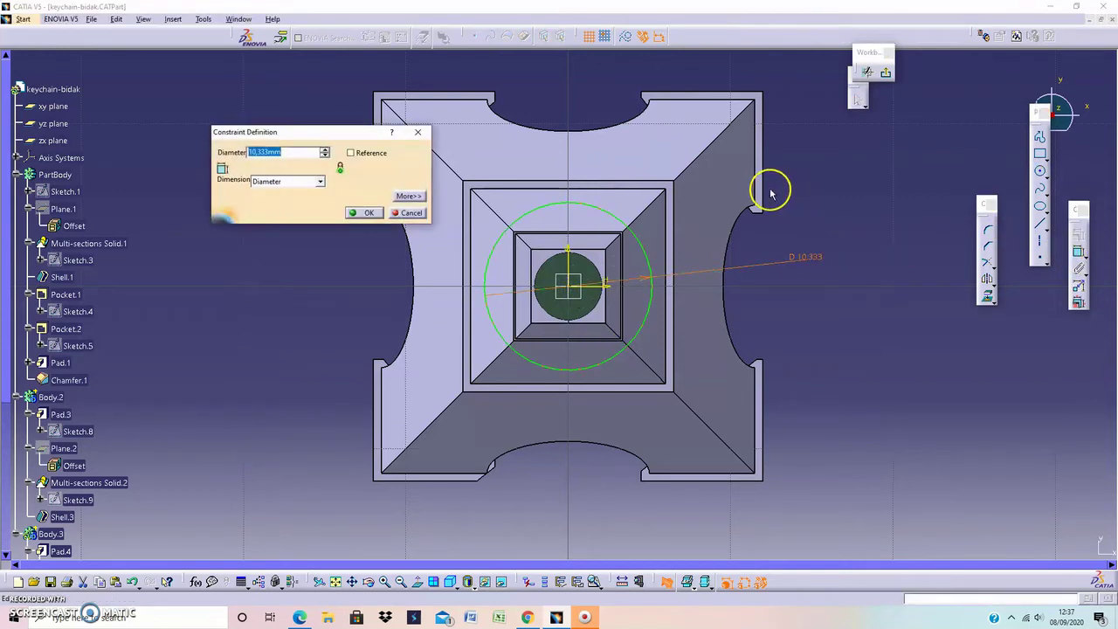
{"action": "left_click", "coordinate": [365, 214]}
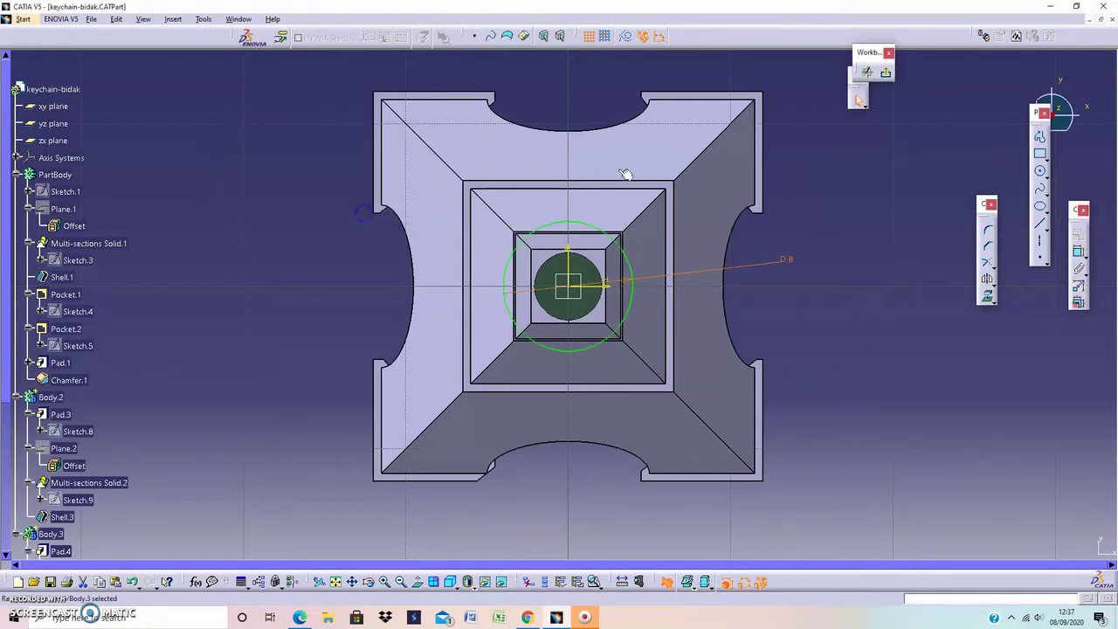
{"action": "left_click", "coordinate": [886, 74]}
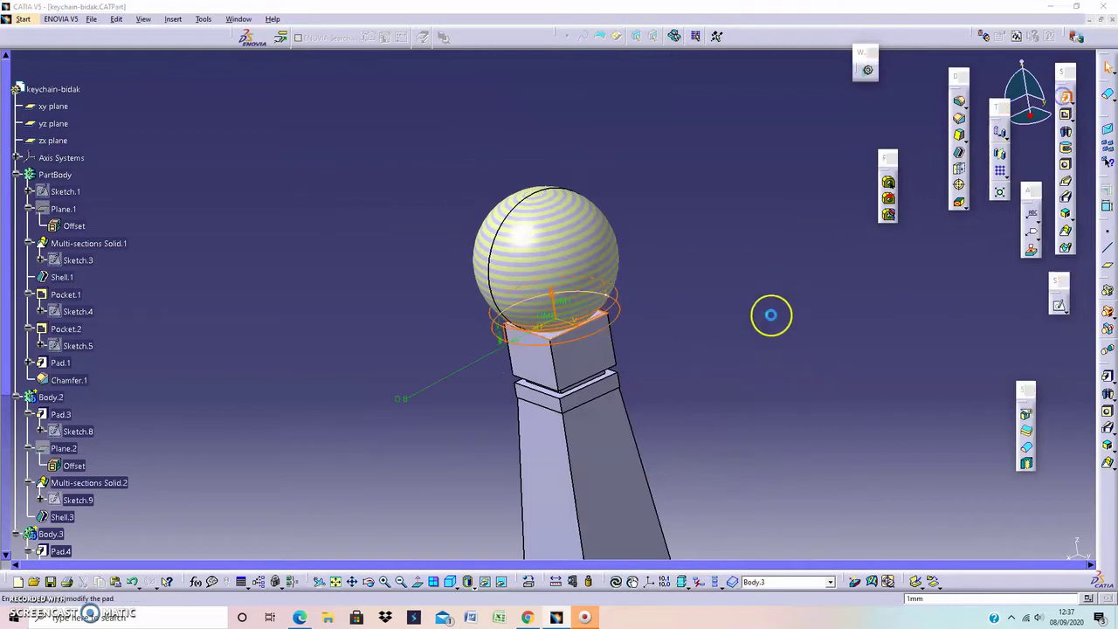
Step: Pad Sketch.16 by 1mm to form a collar beneath the sphere
{"action": "left_click", "coordinate": [1066, 96]}
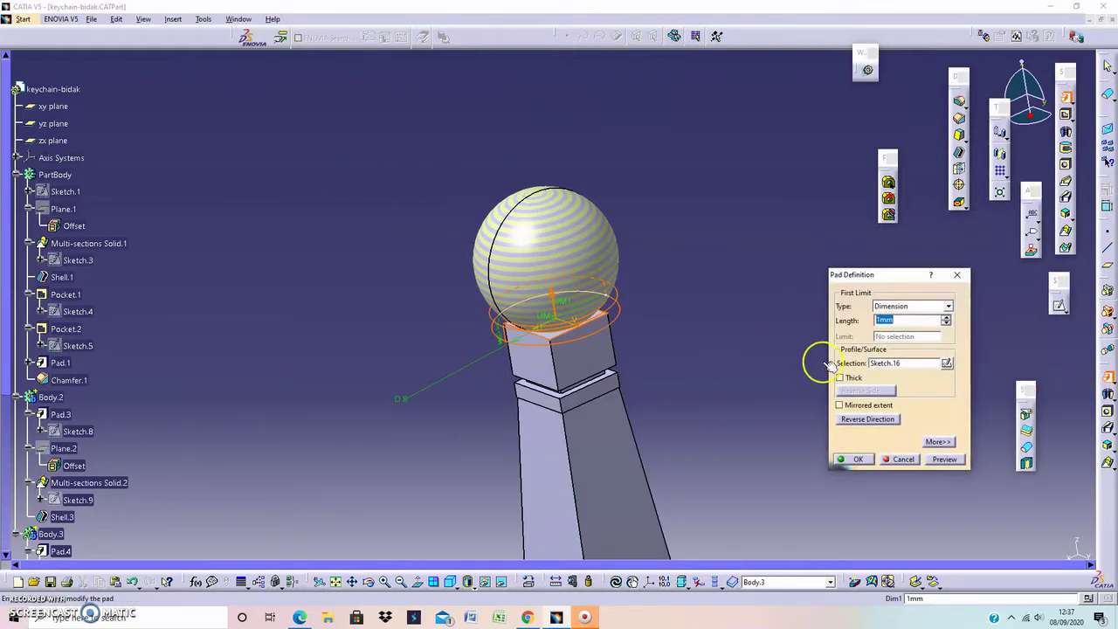
{"action": "left_click", "coordinate": [837, 460]}
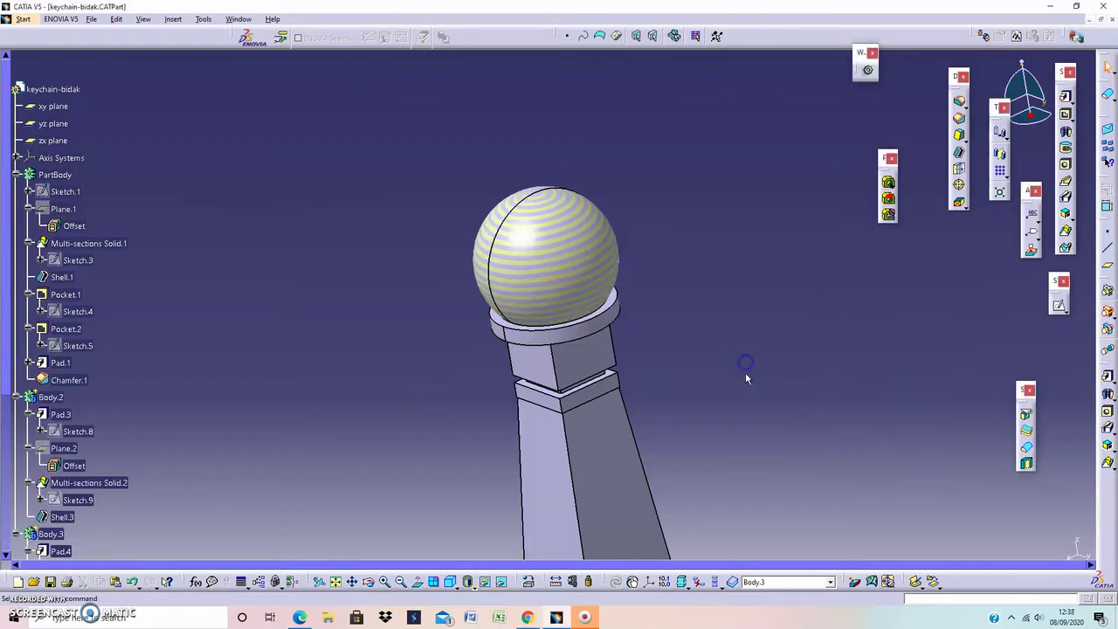
Step: Hide CloseSurface.3 so the ball atop the collar shows as a plain solid
{"action": "mouse_move", "coordinate": [743, 375]}
{"action": "middle_mouse_down"}
{"action": "mouse_move", "coordinate": [610, 417]}
{"action": "mouse_move", "coordinate": [792, 307]}
{"action": "mouse_move", "coordinate": [776, 430]}
{"action": "middle_mouse_up"}
{"action": "scroll", "coordinate": [253, 463], "scroll_direction": "down", "scroll_amount": 3}
{"action": "scroll", "coordinate": [240, 450], "scroll_direction": "down", "scroll_amount": 2}
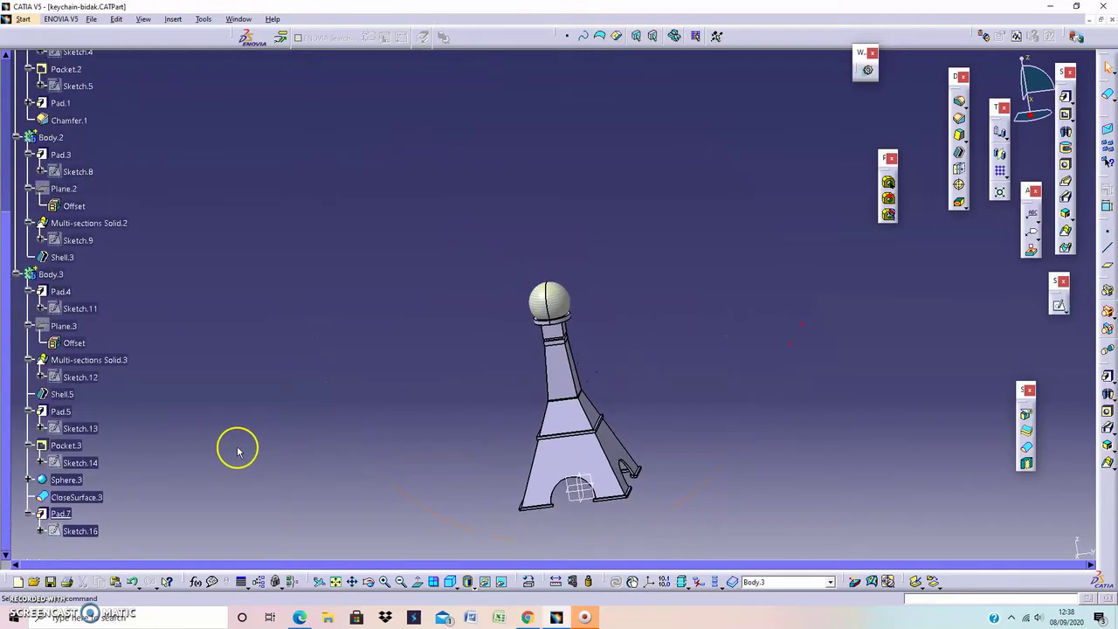
{"action": "scroll", "coordinate": [240, 451], "scroll_direction": "down", "scroll_amount": 2}
{"action": "right_click", "coordinate": [94, 399]}
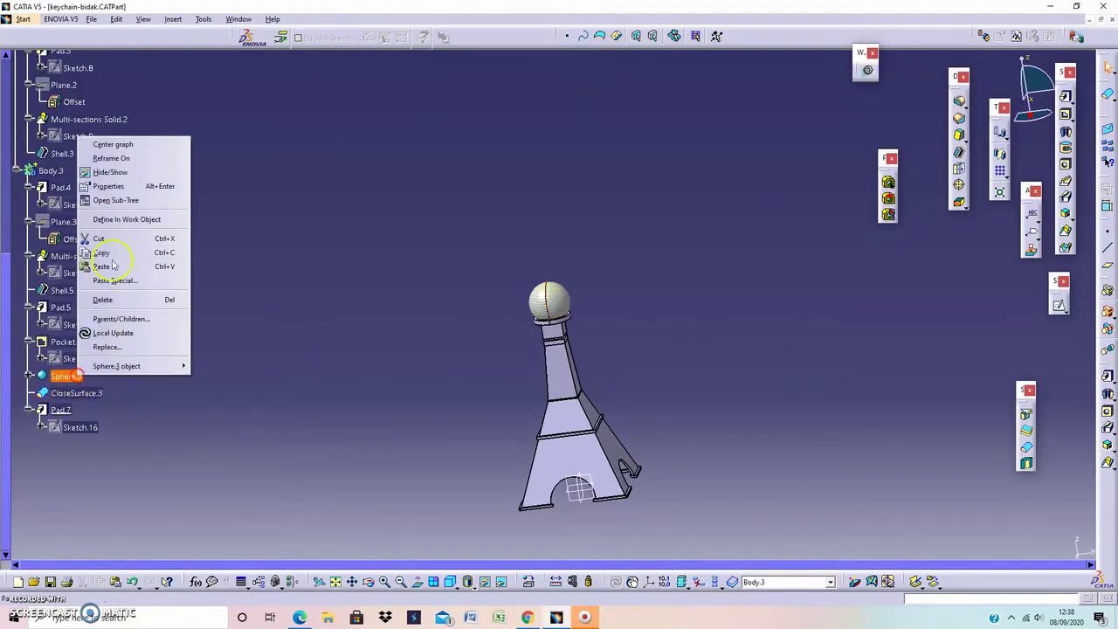
{"action": "left_click", "coordinate": [109, 172]}
{"action": "mouse_move", "coordinate": [799, 418]}
{"action": "middle_mouse_down"}
{"action": "mouse_move", "coordinate": [794, 392]}
{"action": "mouse_move", "coordinate": [841, 276]}
{"action": "mouse_move", "coordinate": [844, 320]}
{"action": "mouse_move", "coordinate": [904, 367]}
{"action": "mouse_move", "coordinate": [903, 392]}
{"action": "mouse_move", "coordinate": [903, 372]}
{"action": "middle_mouse_up"}
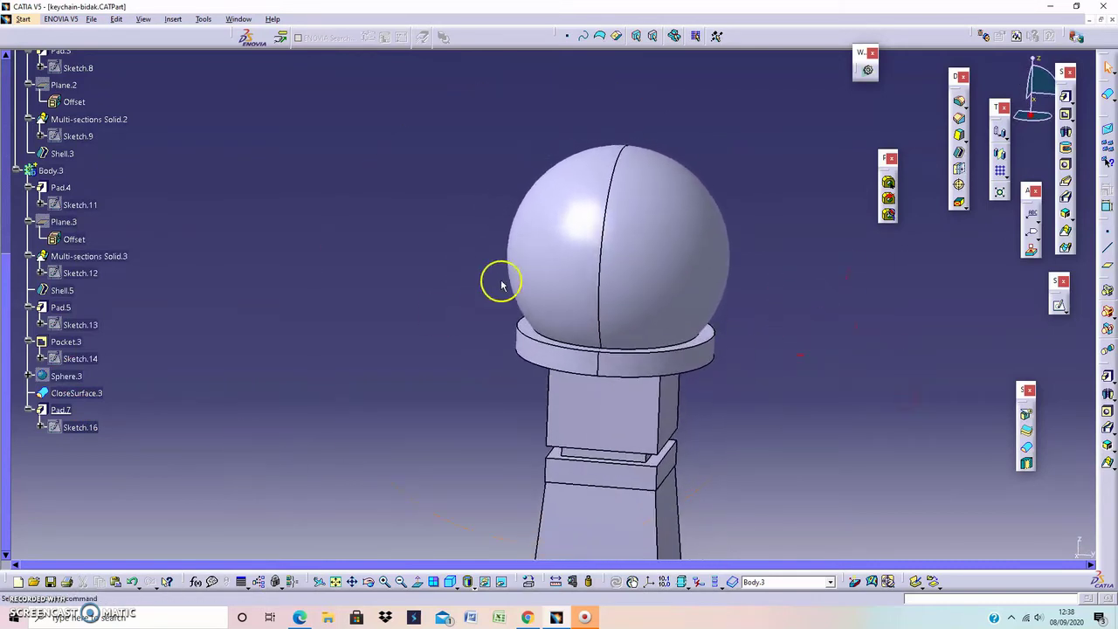
Step: Change the Sphere.3 radius to 5mm
{"action": "double_click", "coordinate": [77, 376]}
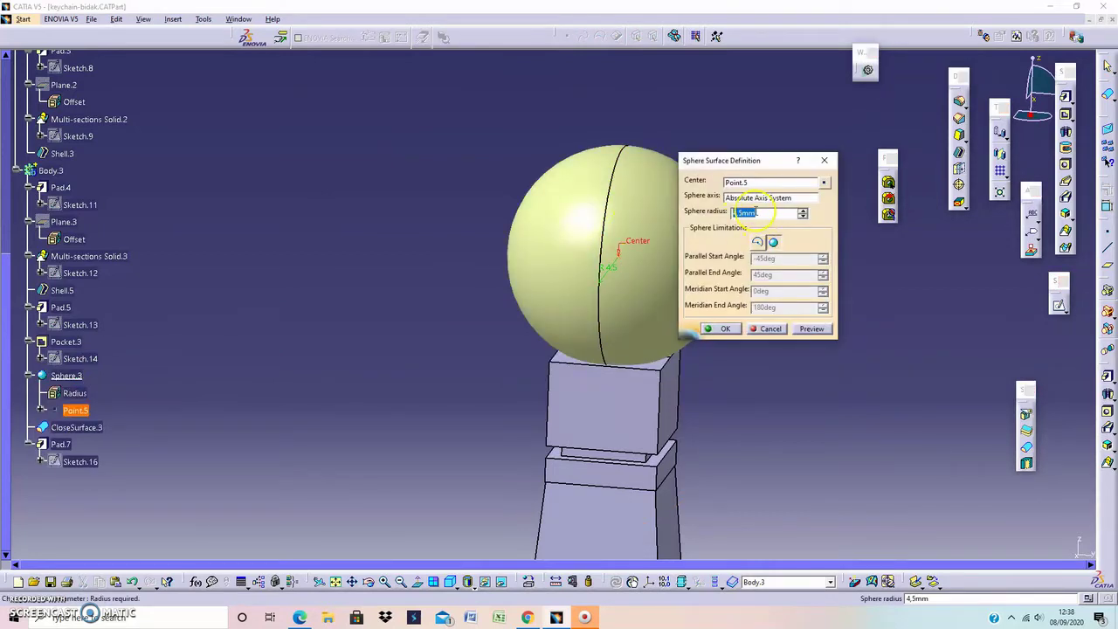
{"action": "left_click", "coordinate": [569, 249]}
{"action": "type", "text": "5"}
{"action": "left_click", "coordinate": [825, 332]}
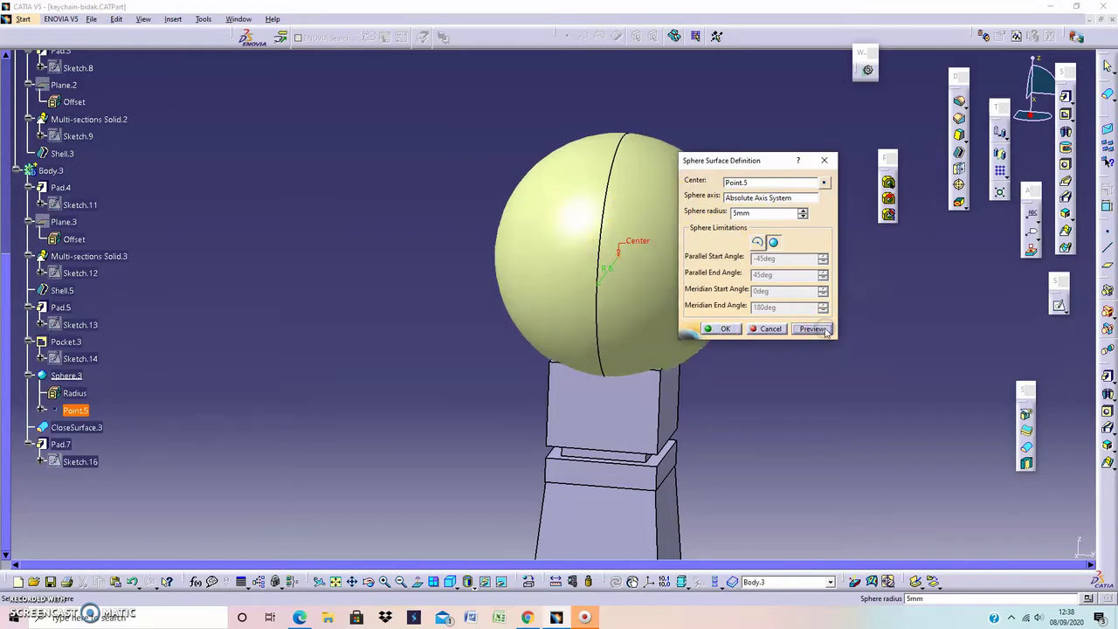
{"action": "left_click", "coordinate": [709, 329]}
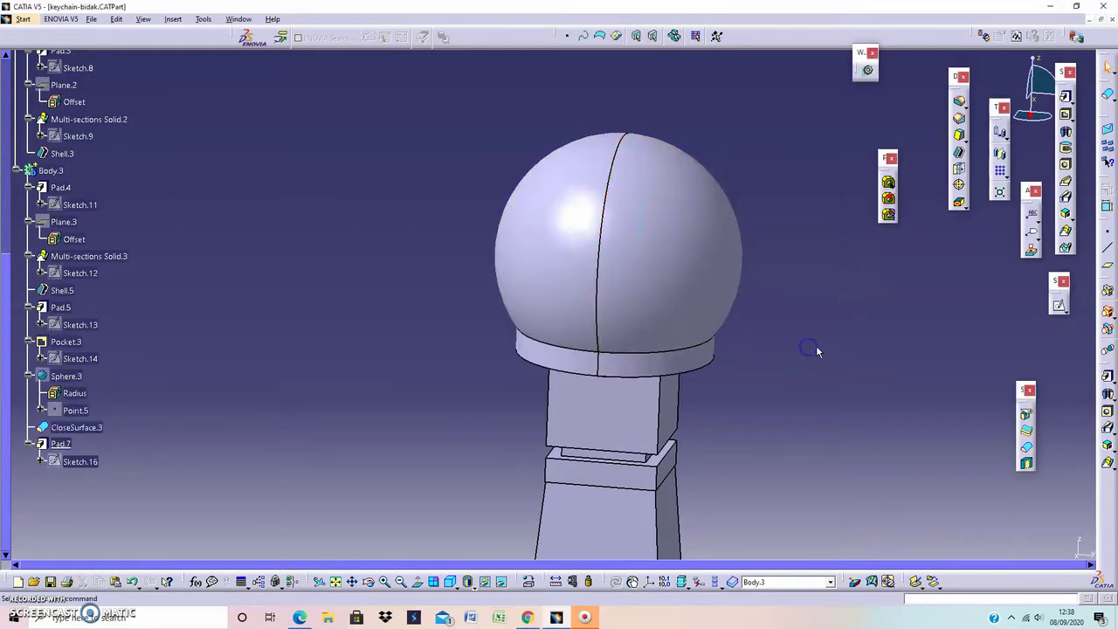
{"action": "mouse_move", "coordinate": [809, 399]}
{"action": "middle_mouse_down"}
{"action": "mouse_move", "coordinate": [654, 303]}
{"action": "mouse_move", "coordinate": [748, 257]}
{"action": "mouse_move", "coordinate": [816, 268]}
{"action": "mouse_move", "coordinate": [824, 274]}
{"action": "mouse_move", "coordinate": [666, 285]}
{"action": "mouse_move", "coordinate": [506, 239]}
{"action": "mouse_move", "coordinate": [432, 237]}
{"action": "mouse_move", "coordinate": [507, 257]}
{"action": "mouse_move", "coordinate": [528, 305]}
{"action": "mouse_move", "coordinate": [632, 125]}
{"action": "mouse_move", "coordinate": [562, 371]}
{"action": "mouse_move", "coordinate": [564, 506]}
{"action": "mouse_move", "coordinate": [644, 499]}
{"action": "middle_mouse_up"}
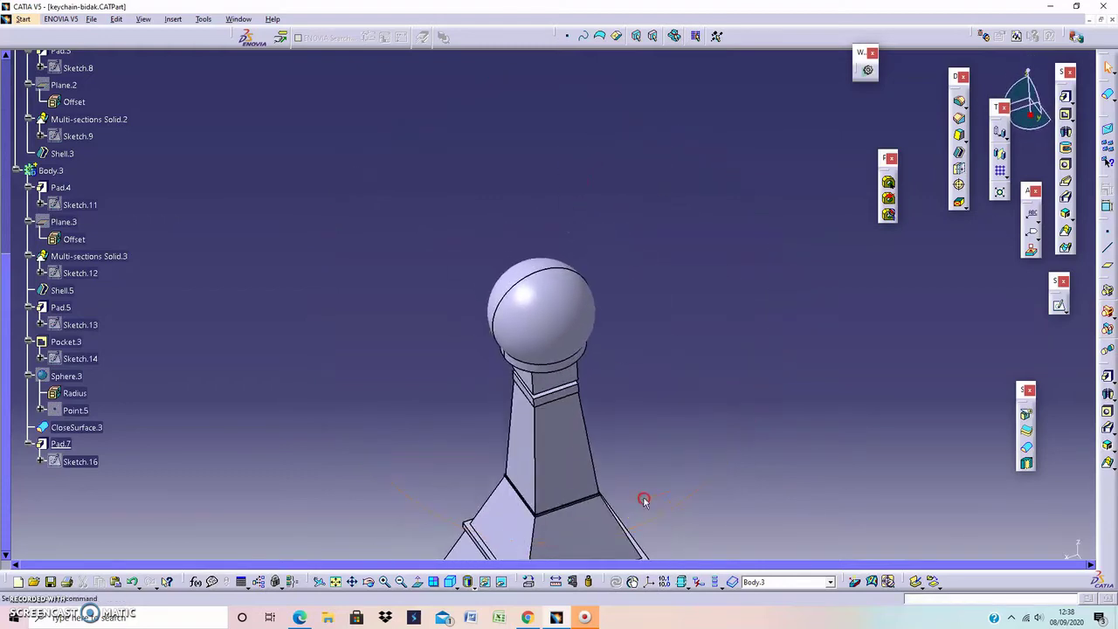
Step: Set the Sphere.3 radius back to 4.5mm
{"action": "double_click", "coordinate": [68, 375]}
{"action": "type", "text": "4,5"}
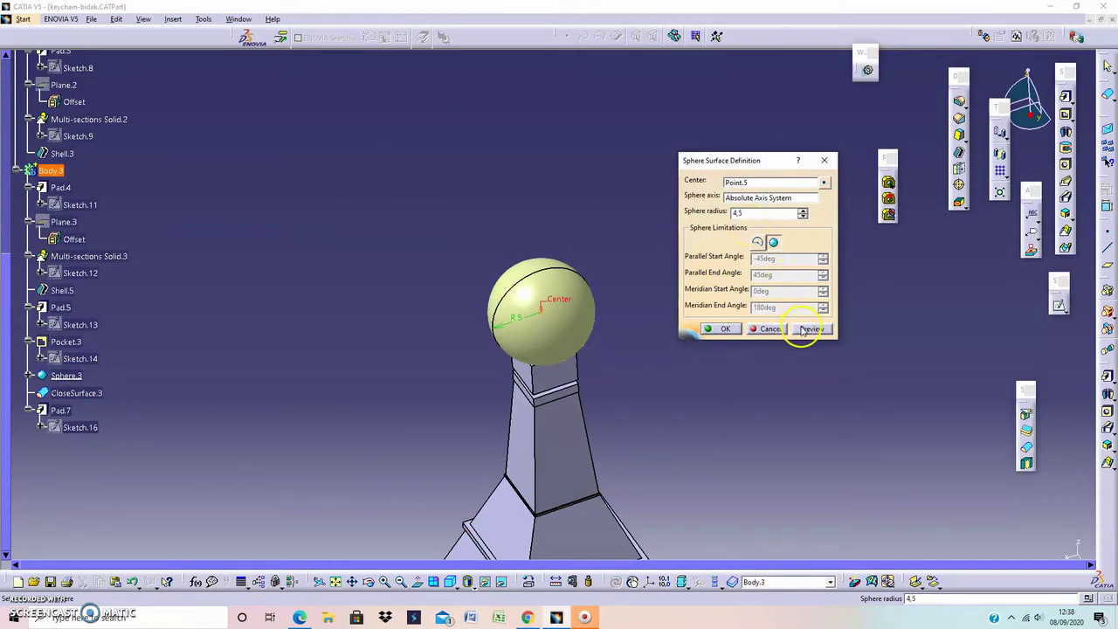
{"action": "left_click", "coordinate": [803, 330]}
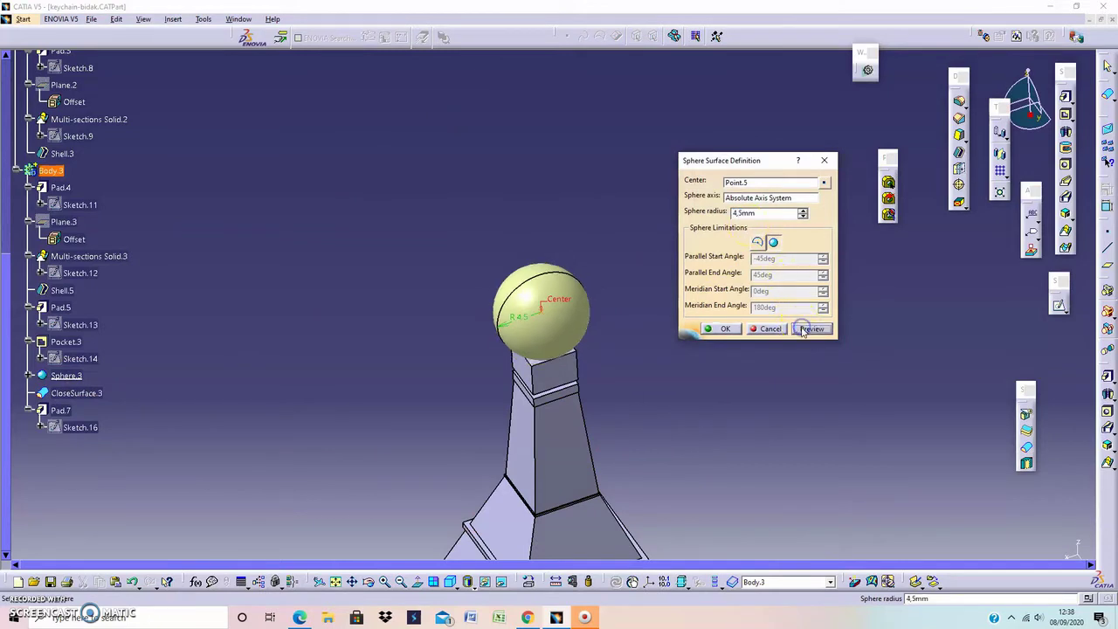
{"action": "left_click", "coordinate": [730, 336]}
{"action": "mouse_move", "coordinate": [730, 349]}
{"action": "middle_mouse_down"}
{"action": "mouse_move", "coordinate": [607, 307]}
{"action": "mouse_move", "coordinate": [886, 262]}
{"action": "middle_mouse_up"}
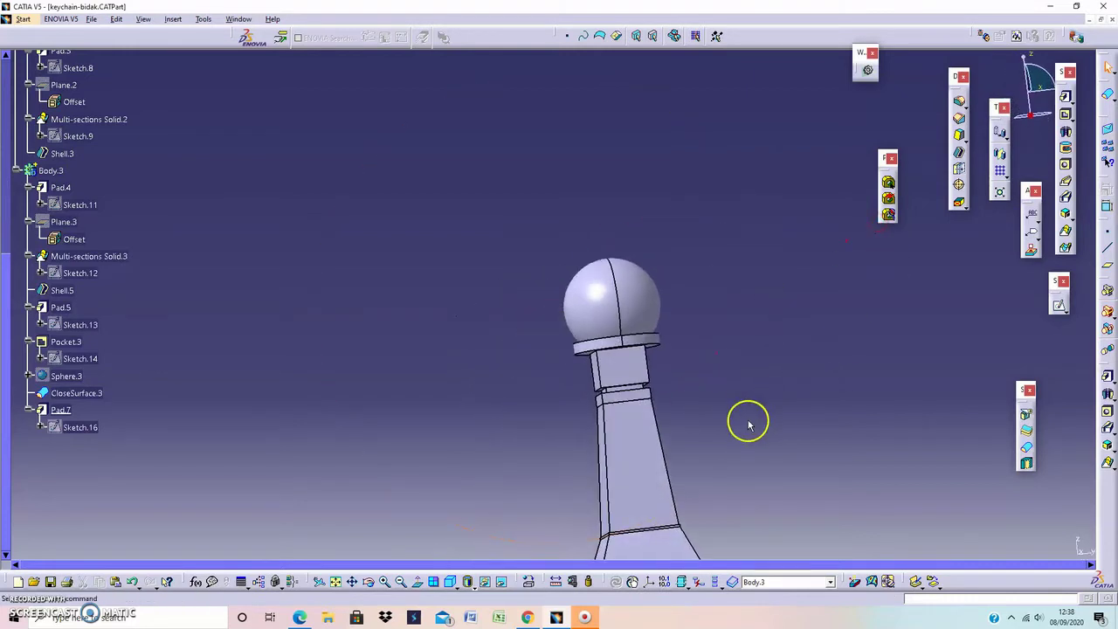
Step: Frame the sphere and upper shaft in a zoomed-in isometric view
{"action": "middle_click_drag", "start_coordinate": [749, 426], "coordinate": [761, 305]}
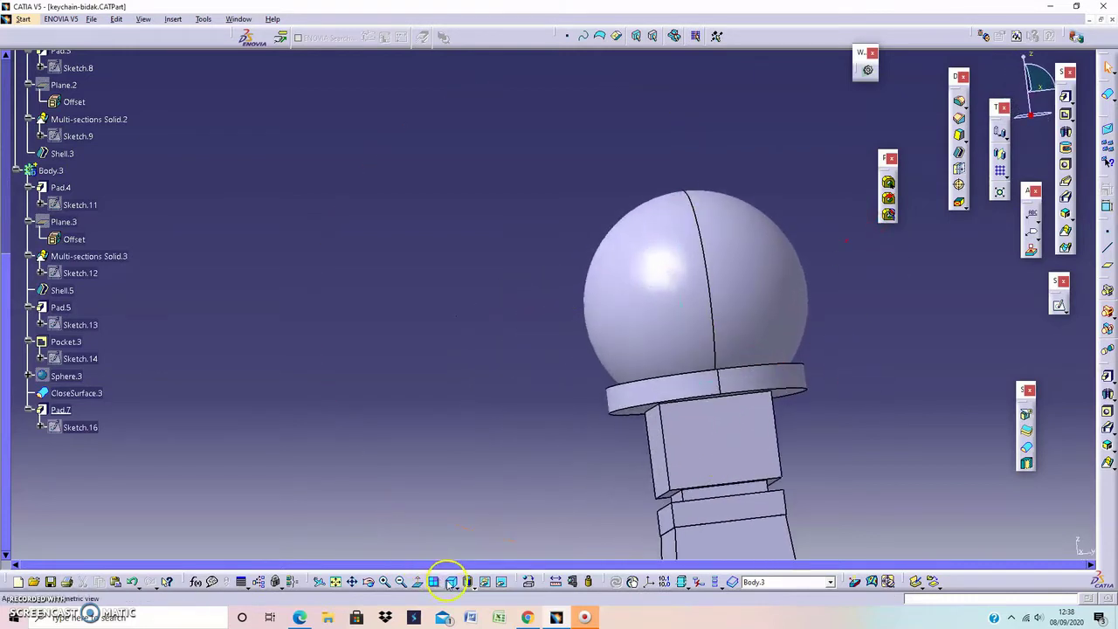
{"action": "left_click", "coordinate": [450, 583]}
{"action": "mouse_move", "coordinate": [757, 395]}
{"action": "middle_mouse_down"}
{"action": "mouse_move", "coordinate": [741, 462]}
{"action": "mouse_move", "coordinate": [706, 442]}
{"action": "mouse_move", "coordinate": [690, 345]}
{"action": "middle_mouse_up"}
{"action": "mouse_move", "coordinate": [704, 391]}
{"action": "middle_mouse_down"}
{"action": "mouse_move", "coordinate": [704, 355]}
{"action": "mouse_move", "coordinate": [736, 279]}
{"action": "mouse_move", "coordinate": [706, 262]}
{"action": "mouse_move", "coordinate": [720, 264]}
{"action": "middle_mouse_up"}
{"action": "mouse_move", "coordinate": [662, 354]}
{"action": "middle_mouse_down"}
{"action": "mouse_move", "coordinate": [614, 314]}
{"action": "mouse_move", "coordinate": [691, 305]}
{"action": "mouse_move", "coordinate": [704, 289]}
{"action": "mouse_move", "coordinate": [645, 252]}
{"action": "mouse_move", "coordinate": [729, 324]}
{"action": "mouse_move", "coordinate": [696, 273]}
{"action": "middle_mouse_up"}
Step: Chamfer the collar edge under the sphere with 0.3mm length and 45deg angle
{"action": "left_click", "coordinate": [960, 103]}
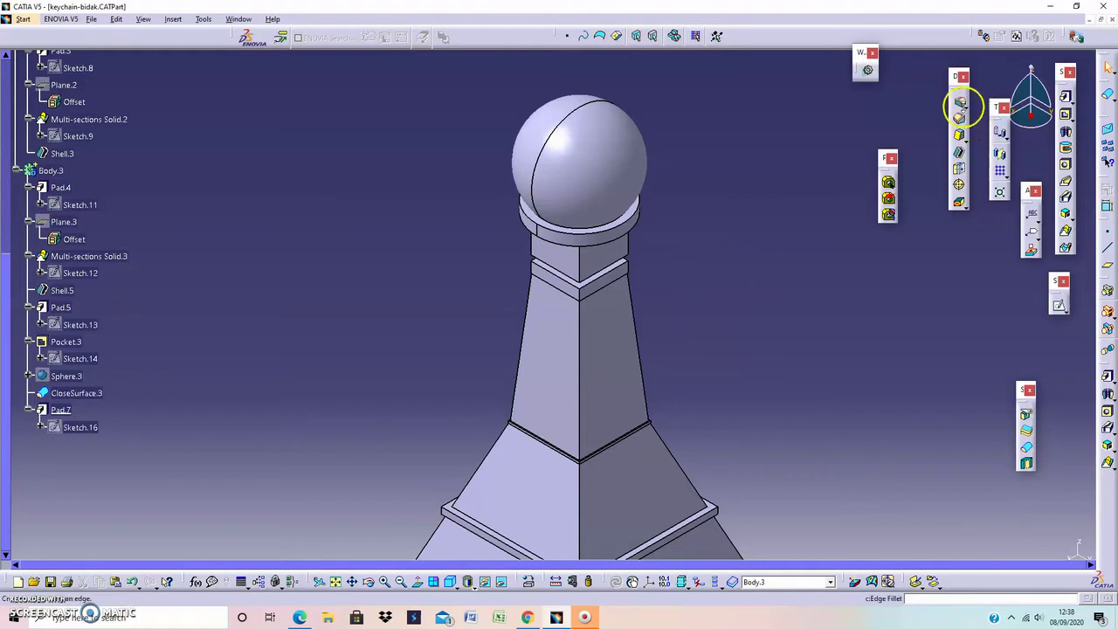
{"action": "left_click", "coordinate": [960, 117]}
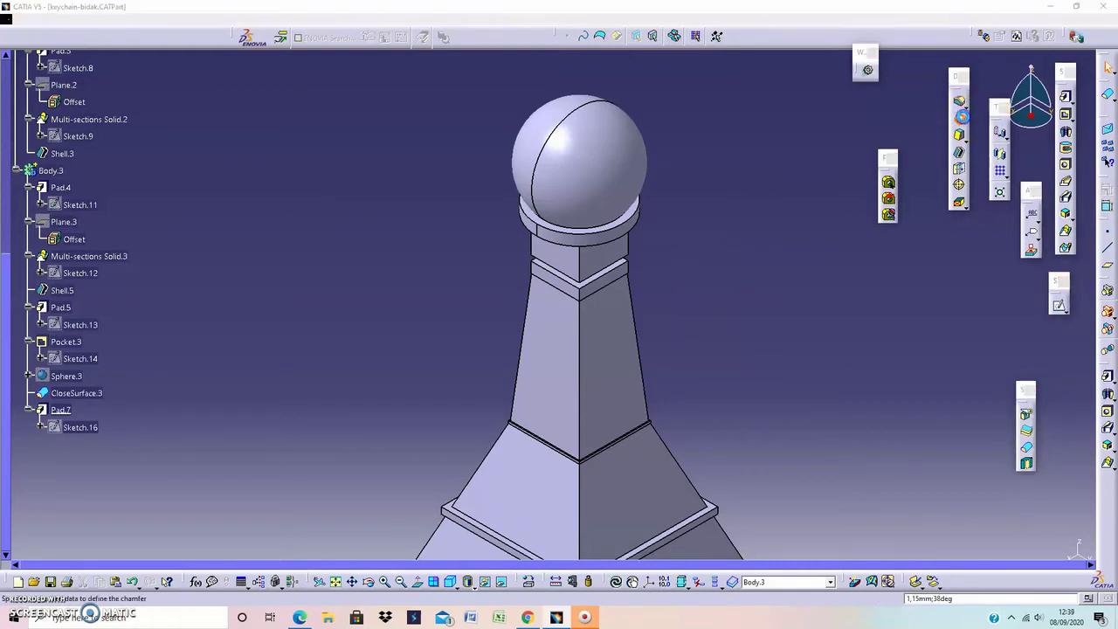
{"action": "left_click", "coordinate": [626, 222]}
{"action": "type", "text": "0,3"}
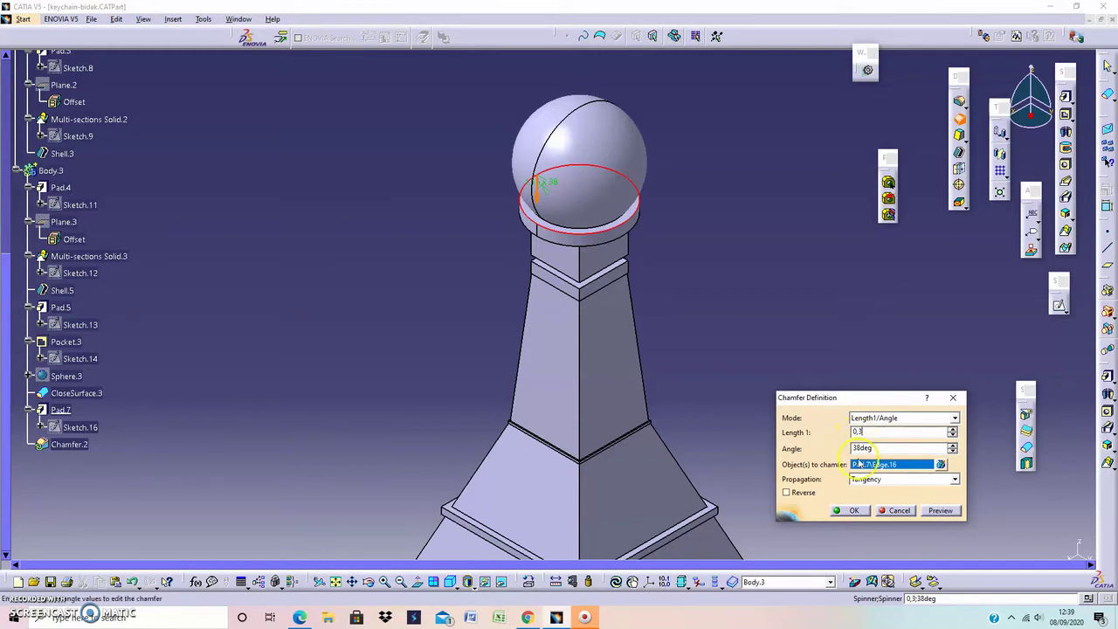
{"action": "left_click_drag", "start_coordinate": [875, 450], "coordinate": [850, 448]}
{"action": "type", "text": "45"}
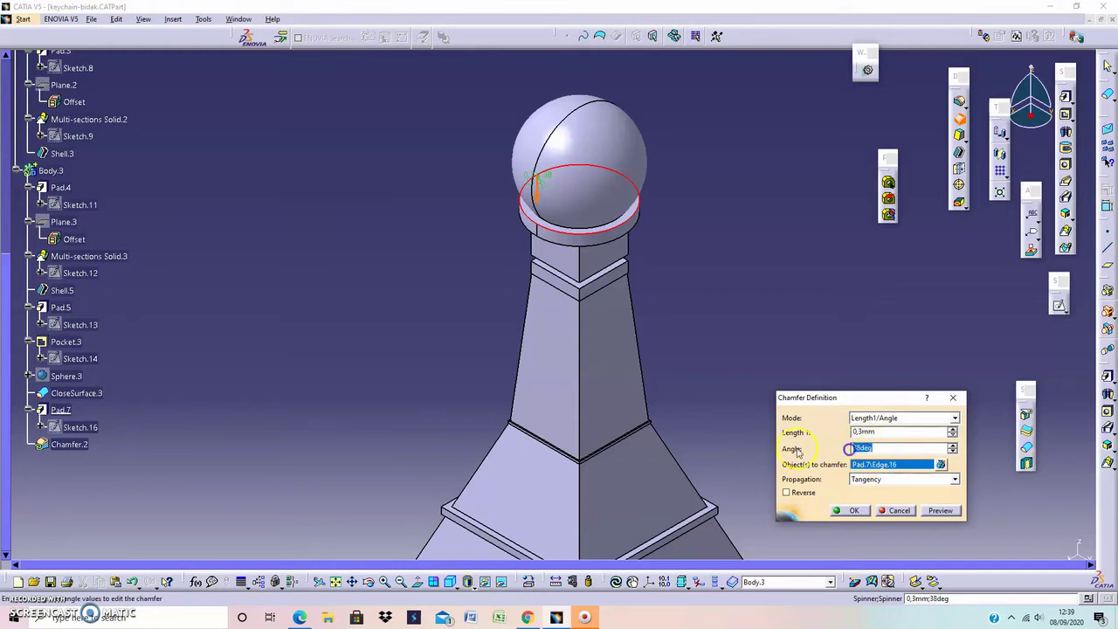
{"action": "left_click", "coordinate": [941, 510]}
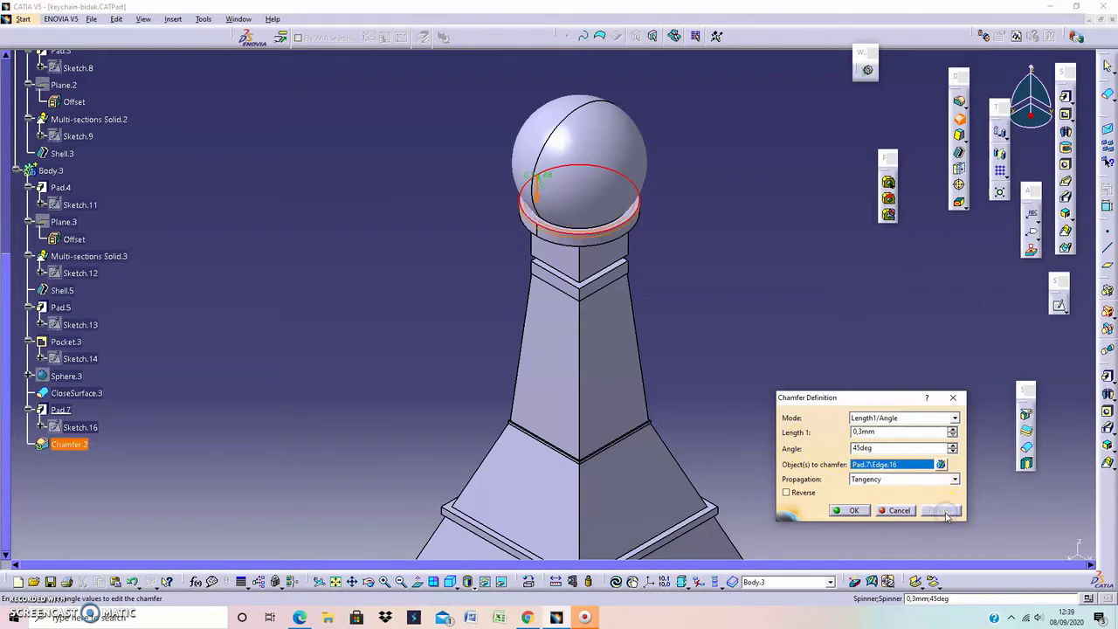
{"action": "left_click", "coordinate": [723, 356]}
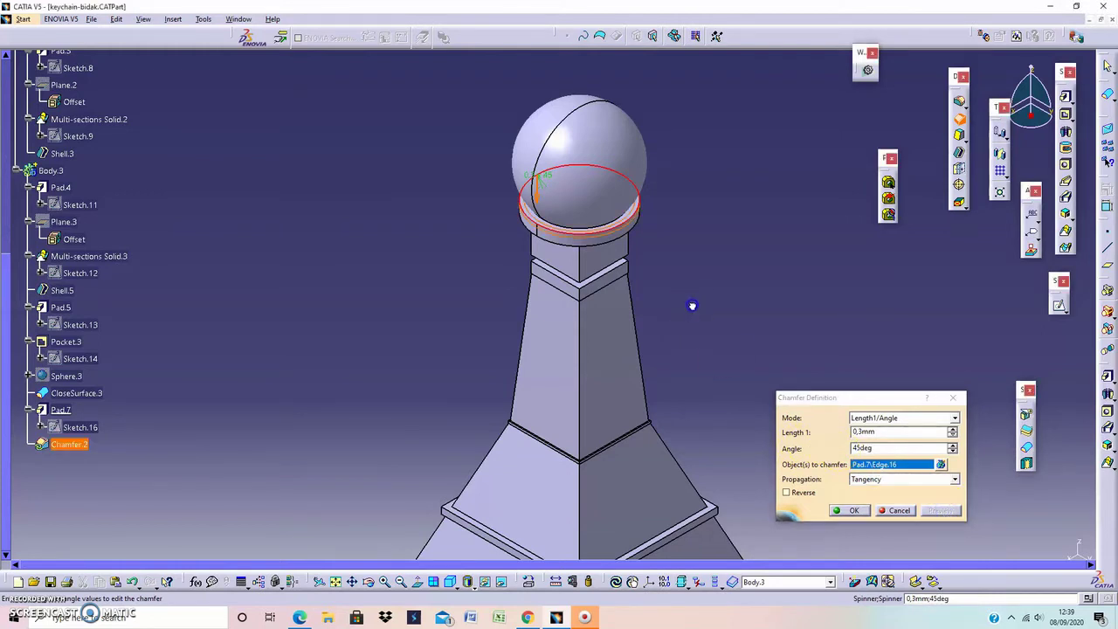
{"action": "left_click", "coordinate": [841, 506]}
{"action": "mouse_move", "coordinate": [734, 334]}
{"action": "middle_mouse_down"}
{"action": "mouse_move", "coordinate": [725, 349]}
{"action": "mouse_move", "coordinate": [736, 256]}
{"action": "mouse_move", "coordinate": [743, 320]}
{"action": "mouse_move", "coordinate": [669, 317]}
{"action": "mouse_move", "coordinate": [704, 270]}
{"action": "mouse_move", "coordinate": [749, 274]}
{"action": "middle_mouse_up"}
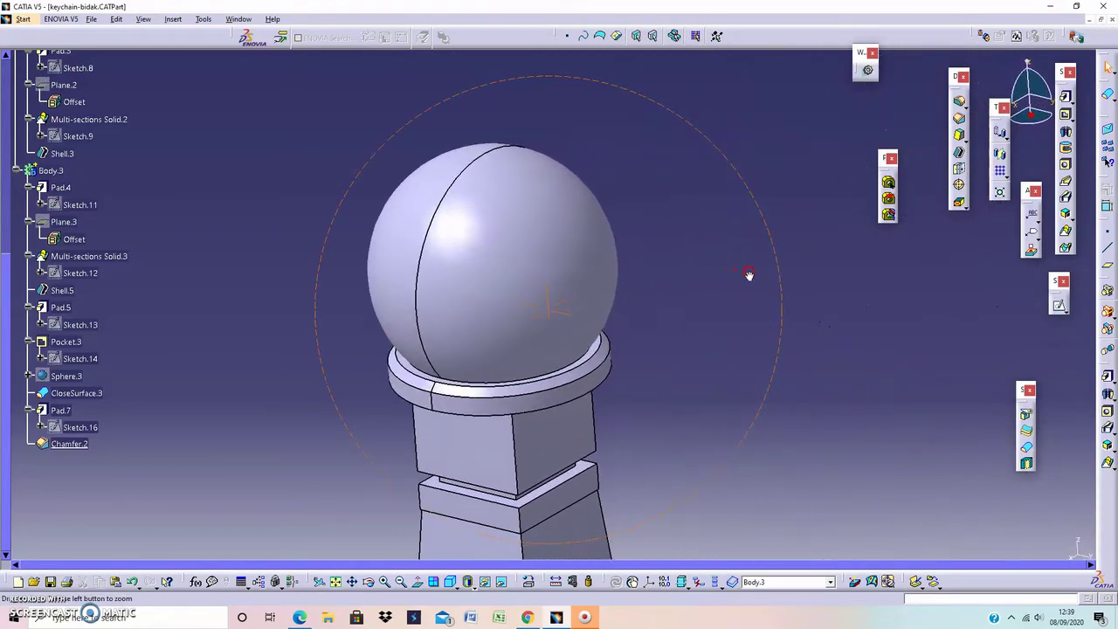
Step: Reopen Chamfer.2 to check its edge, closing it without changes
{"action": "double_click", "coordinate": [70, 443]}
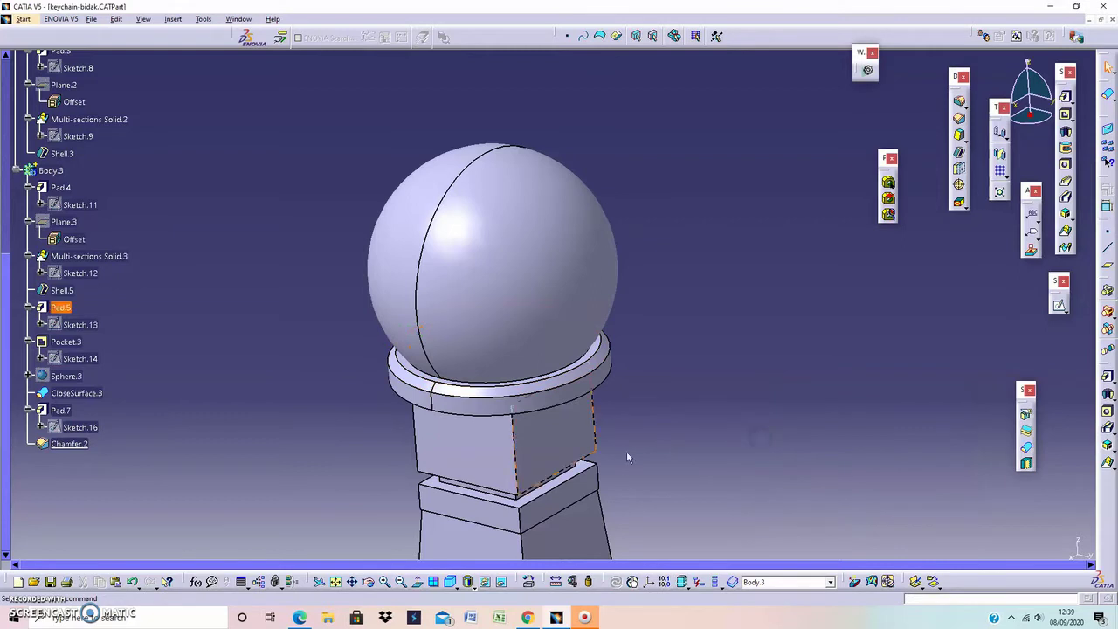
{"action": "double_click", "coordinate": [91, 447]}
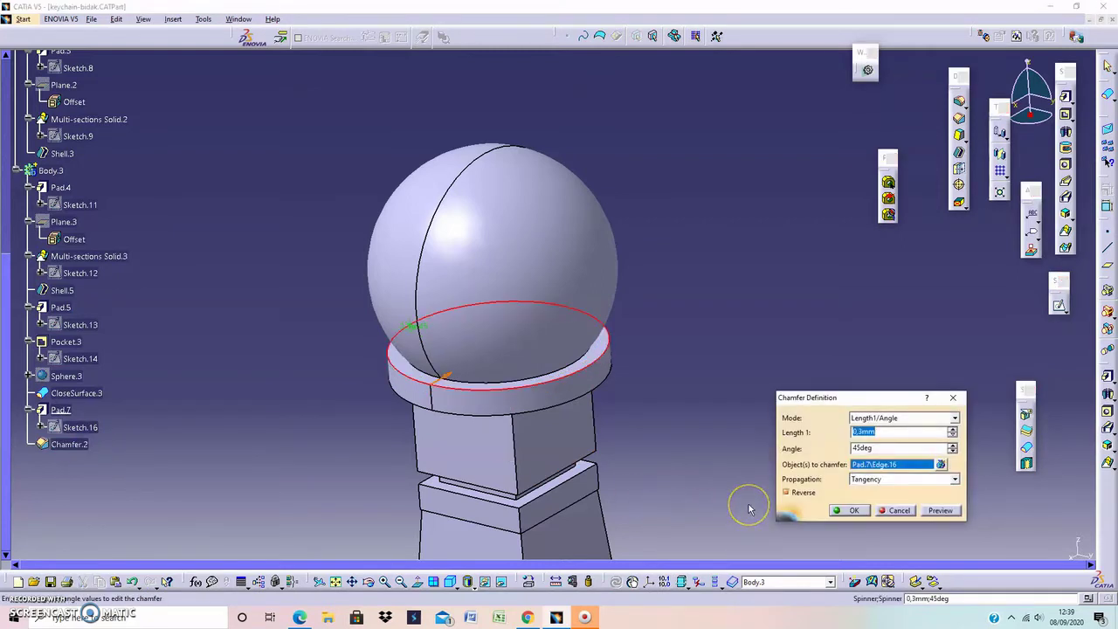
{"action": "left_click", "coordinate": [900, 511]}
Step: Show the whole tower in the isometric view
{"action": "middle_click_drag", "start_coordinate": [766, 365], "coordinate": [738, 447]}
{"action": "mouse_move", "coordinate": [705, 402]}
{"action": "middle_mouse_down"}
{"action": "mouse_move", "coordinate": [757, 332]}
{"action": "mouse_move", "coordinate": [806, 334]}
{"action": "mouse_move", "coordinate": [666, 332]}
{"action": "mouse_move", "coordinate": [654, 361]}
{"action": "mouse_move", "coordinate": [641, 335]}
{"action": "middle_mouse_up"}
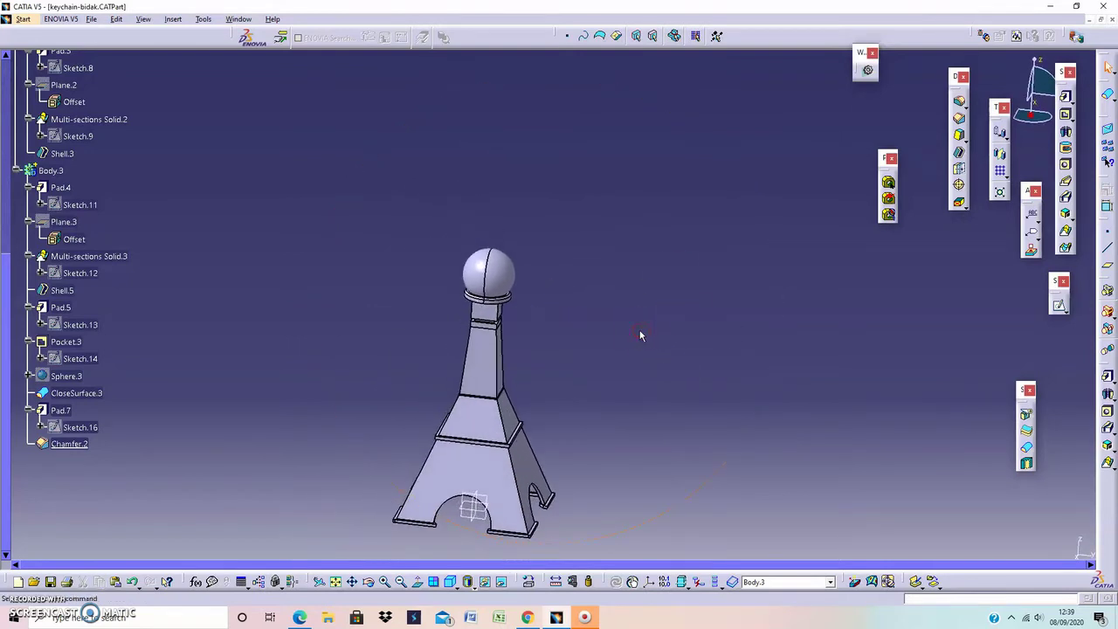
{"action": "left_click", "coordinate": [399, 555]}
{"action": "left_click", "coordinate": [451, 583]}
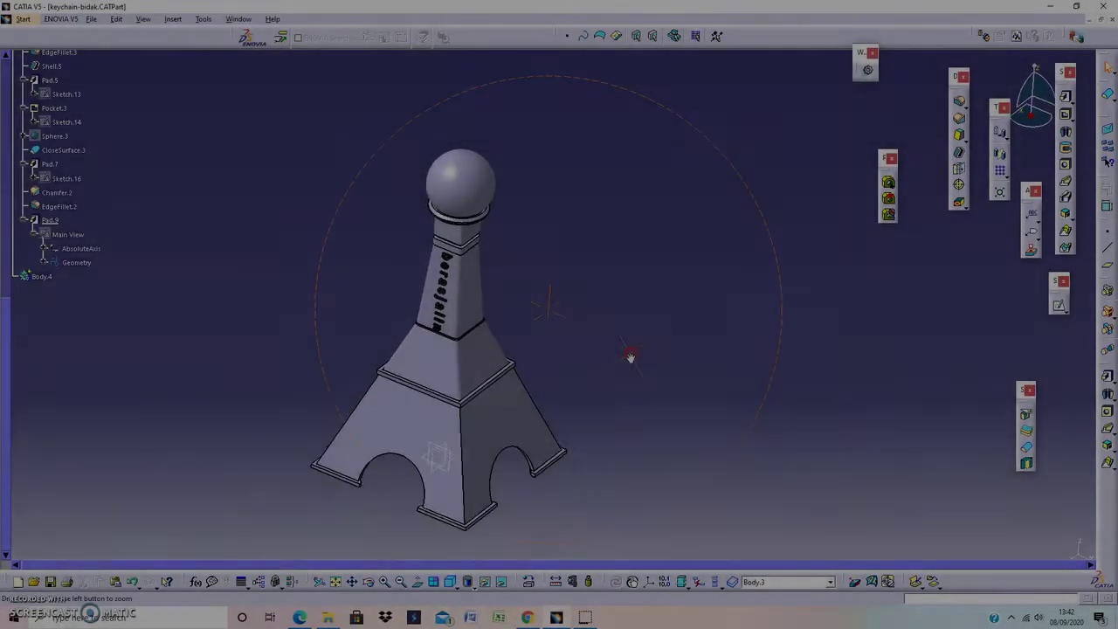
Step: Define Body.4 as the in-work object so new features are added to it
{"action": "mouse_move", "coordinate": [630, 356]}
{"action": "middle_mouse_down"}
{"action": "mouse_move", "coordinate": [656, 256]}
{"action": "mouse_move", "coordinate": [654, 270]}
{"action": "middle_mouse_up"}
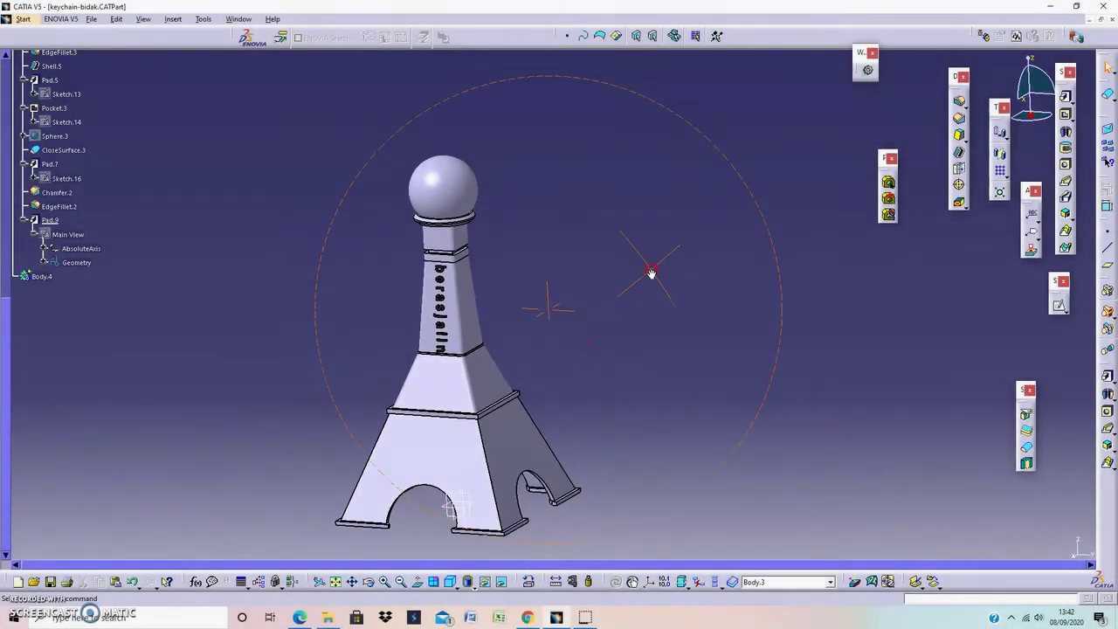
{"action": "right_click", "coordinate": [52, 279]}
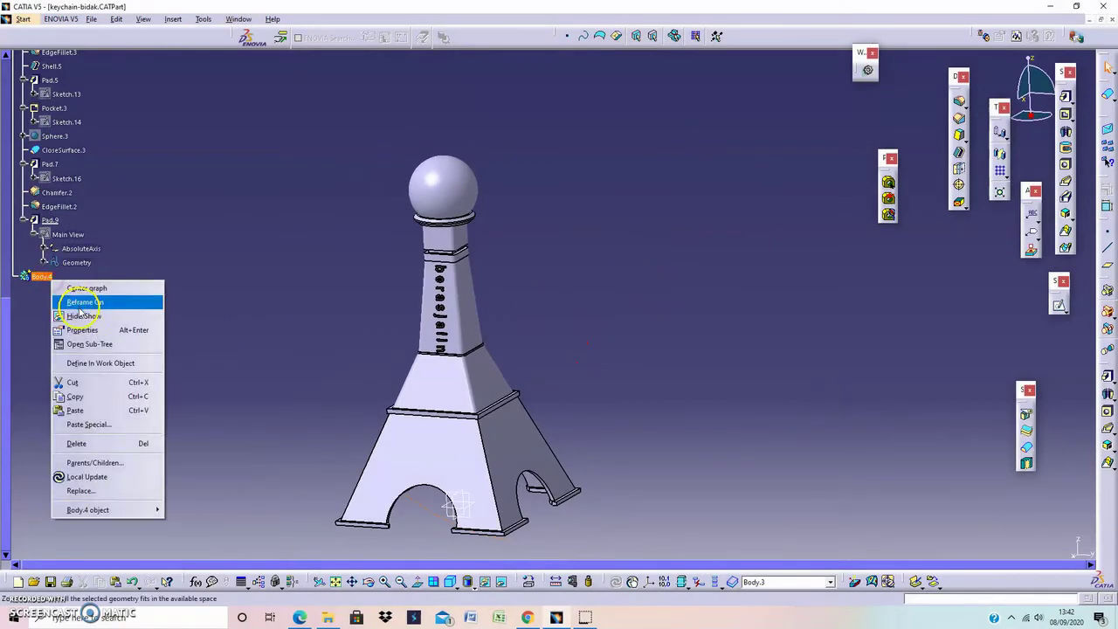
{"action": "left_click", "coordinate": [87, 362]}
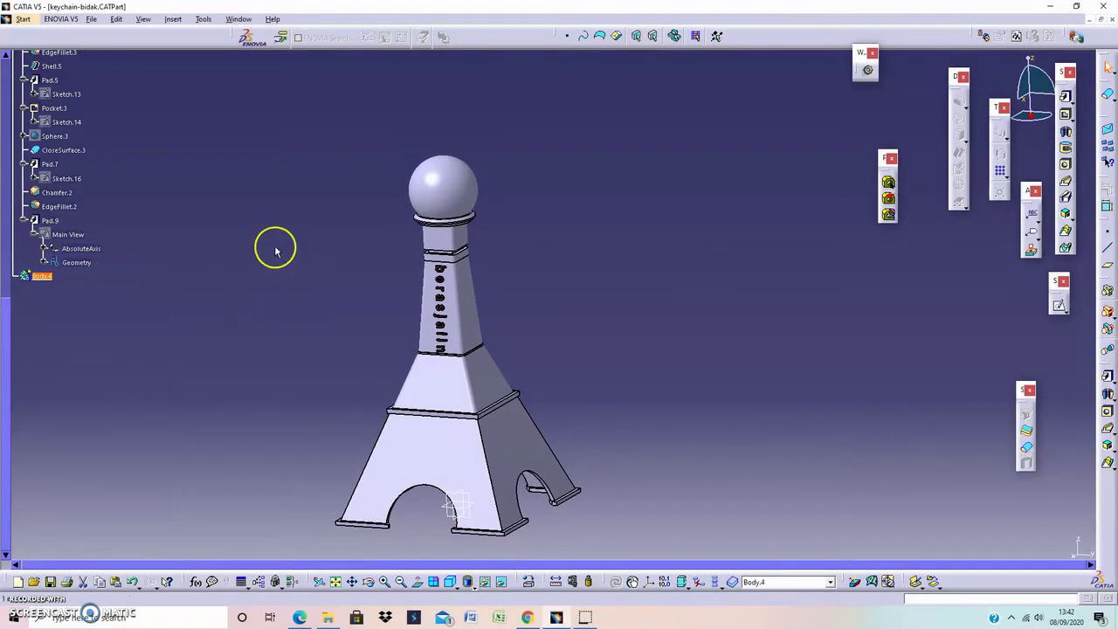
{"action": "mouse_move", "coordinate": [630, 373]}
{"action": "middle_mouse_down"}
{"action": "mouse_move", "coordinate": [512, 399]}
{"action": "mouse_move", "coordinate": [668, 391]}
{"action": "middle_mouse_up"}
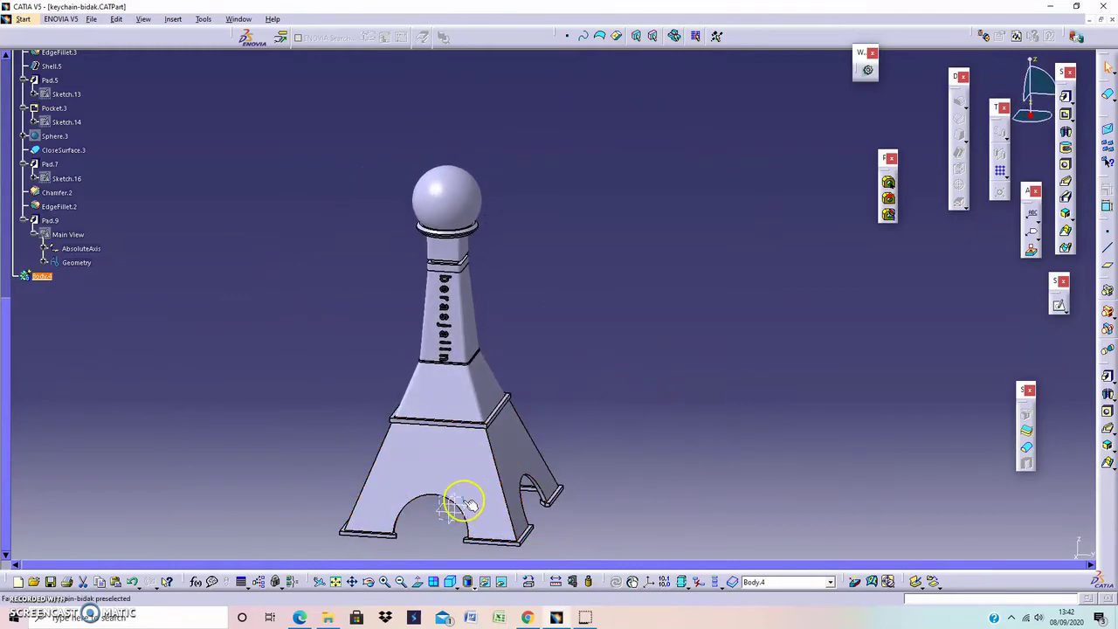
Step: Start a new sketch, Sketch.21, in Body.4 on the selected reference plane
{"action": "left_click", "coordinate": [452, 507]}
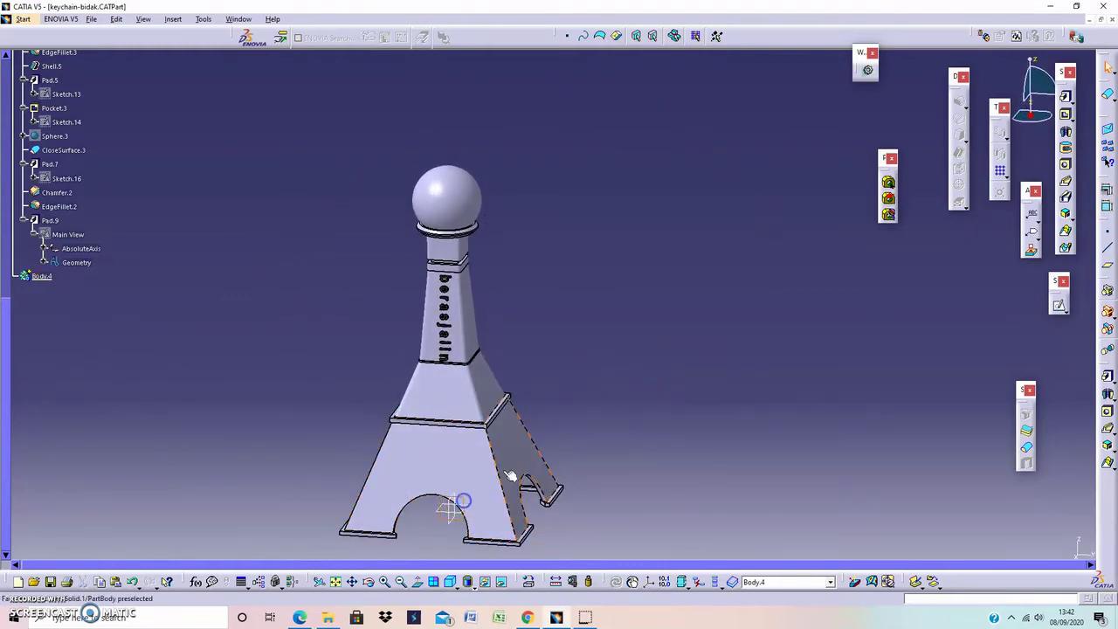
{"action": "left_click", "coordinate": [1057, 302]}
{"action": "mouse_move", "coordinate": [594, 295]}
{"action": "middle_mouse_down"}
{"action": "mouse_move", "coordinate": [562, 180]}
{"action": "mouse_move", "coordinate": [636, 352]}
{"action": "mouse_move", "coordinate": [649, 287]}
{"action": "middle_mouse_up"}
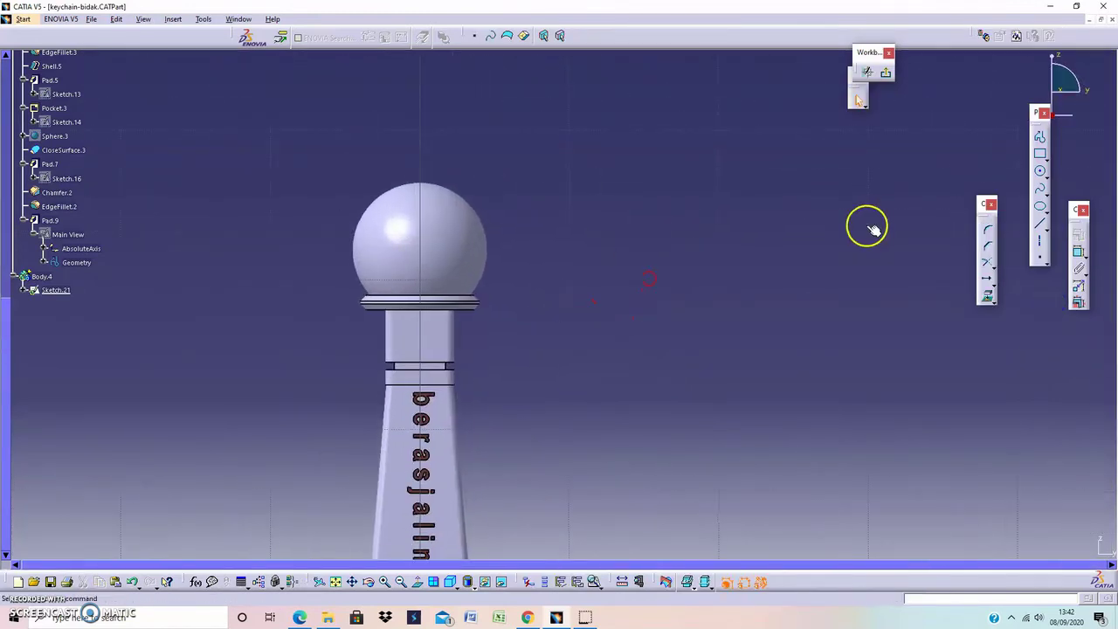
{"action": "left_click", "coordinate": [1040, 172]}
Step: Draw a three-point arc from two points on the sphere up over its top
{"action": "left_click", "coordinate": [1047, 180]}
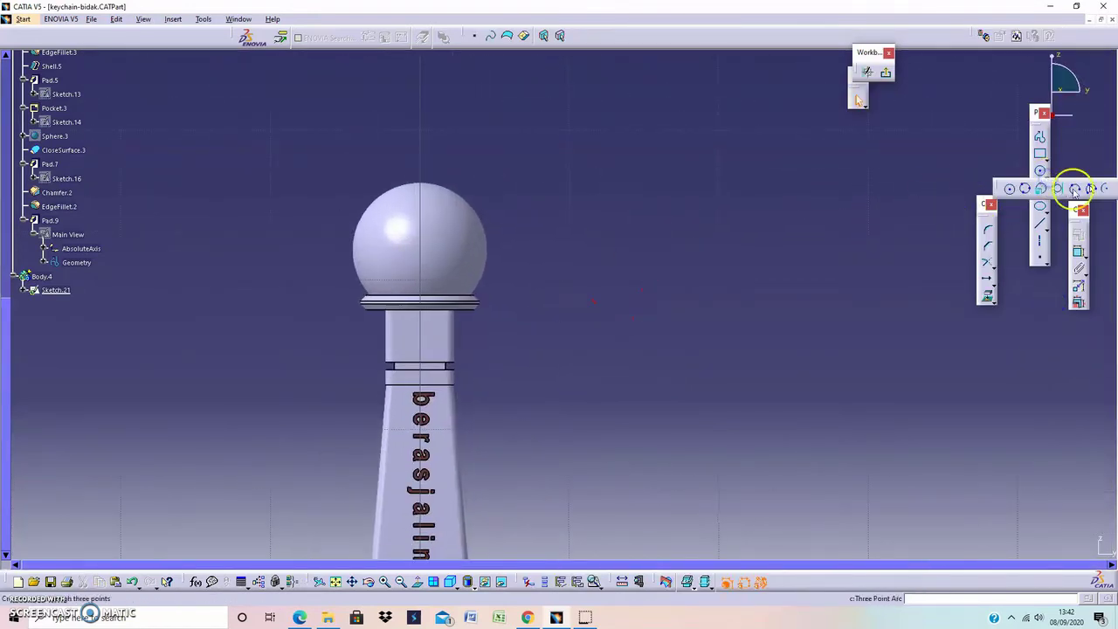
{"action": "left_click", "coordinate": [1092, 189]}
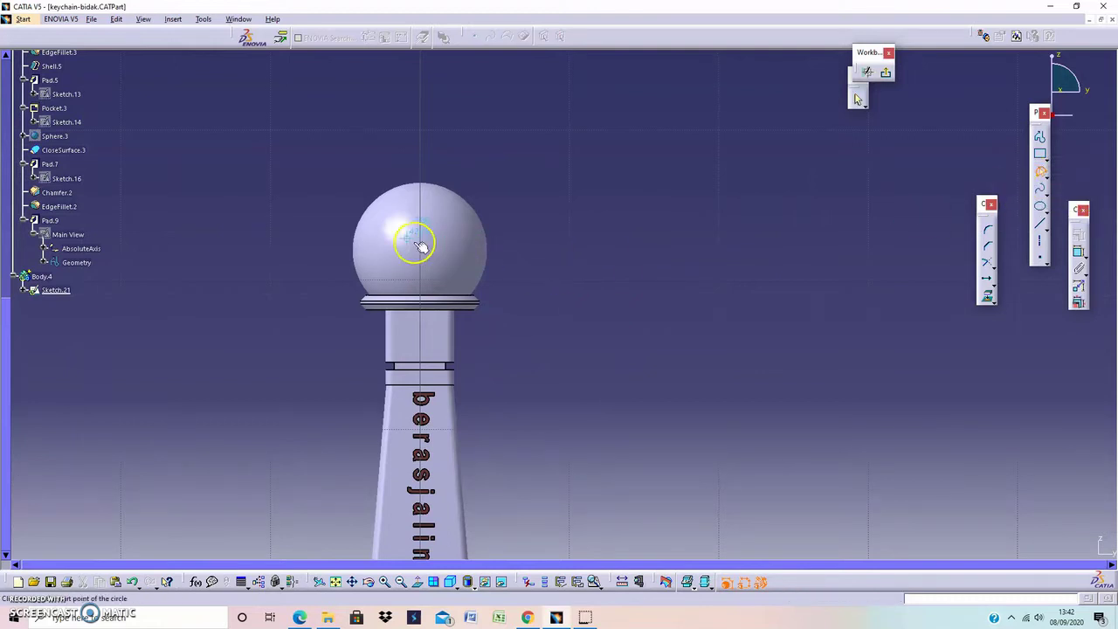
{"action": "left_click", "coordinate": [387, 203]}
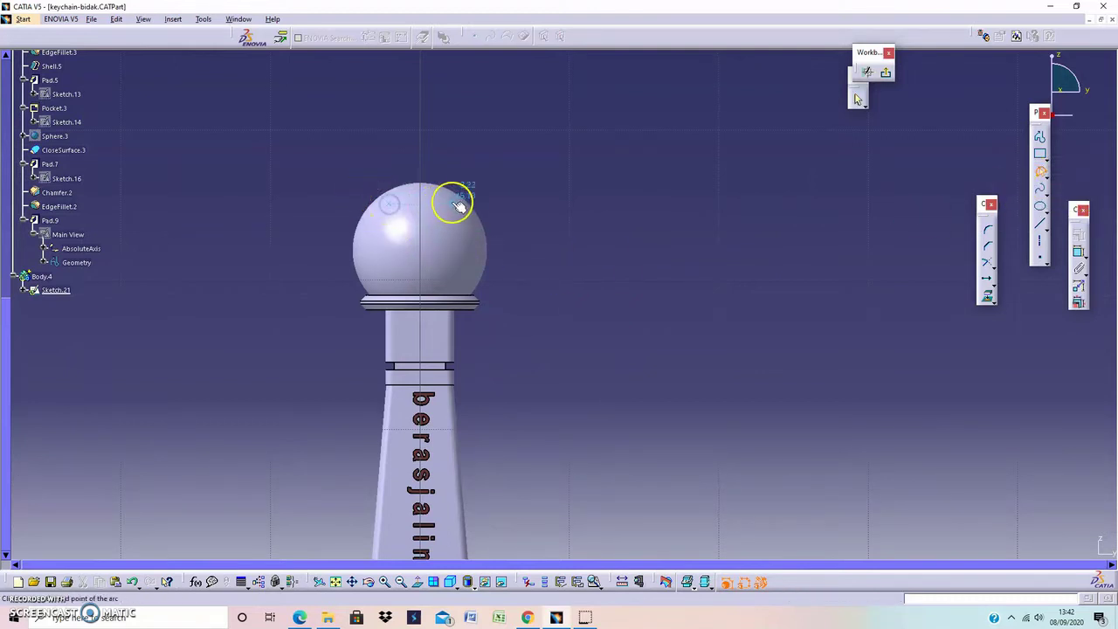
{"action": "left_click", "coordinate": [456, 208]}
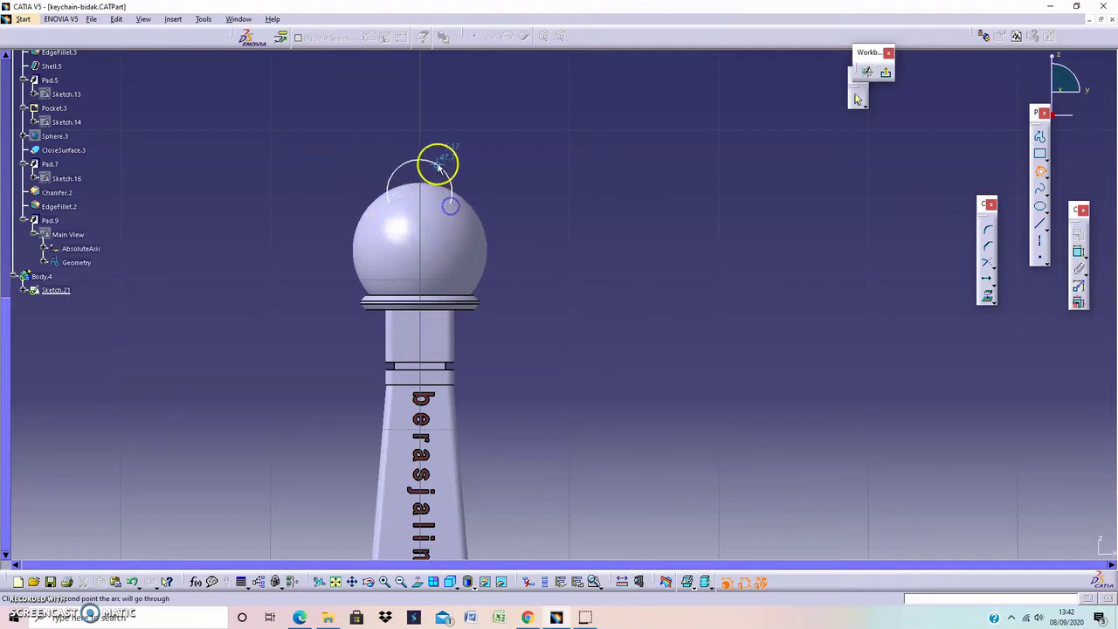
{"action": "left_click", "coordinate": [421, 143]}
{"action": "left_click", "coordinate": [523, 152]}
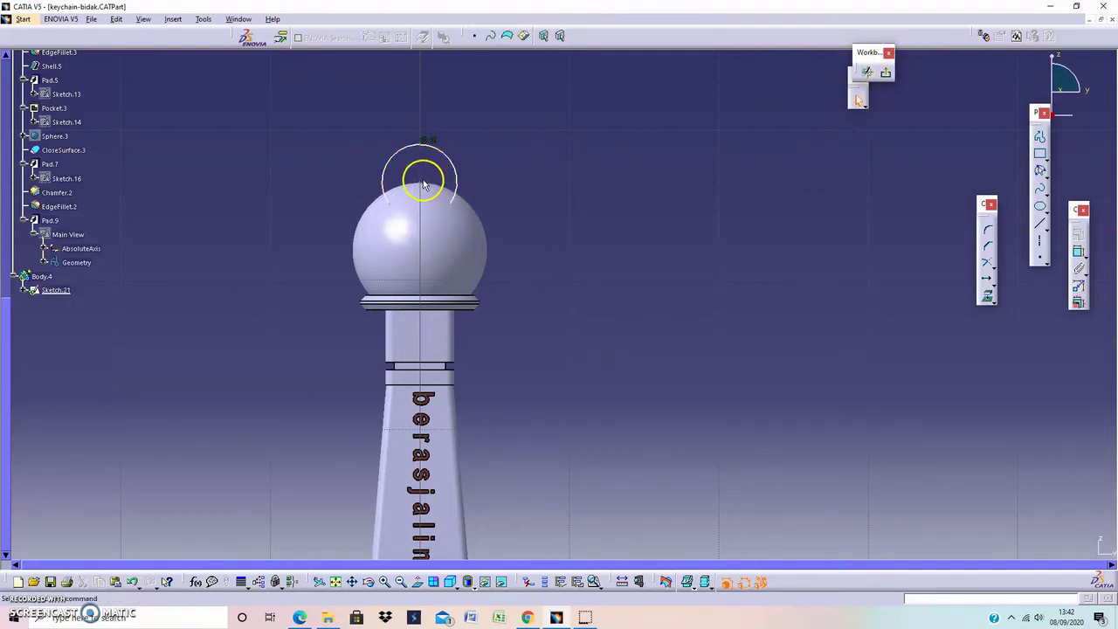
{"action": "mouse_move", "coordinate": [639, 205]}
{"action": "middle_mouse_down", "text": "ctrl"}
{"action": "mouse_move", "coordinate": [636, 276]}
{"action": "mouse_move", "coordinate": [585, 140]}
{"action": "middle_mouse_up", "text": "ctrl"}
Step: Dimension the arc centre's height above the base axis to 47.5
{"action": "left_click", "coordinate": [507, 105]}
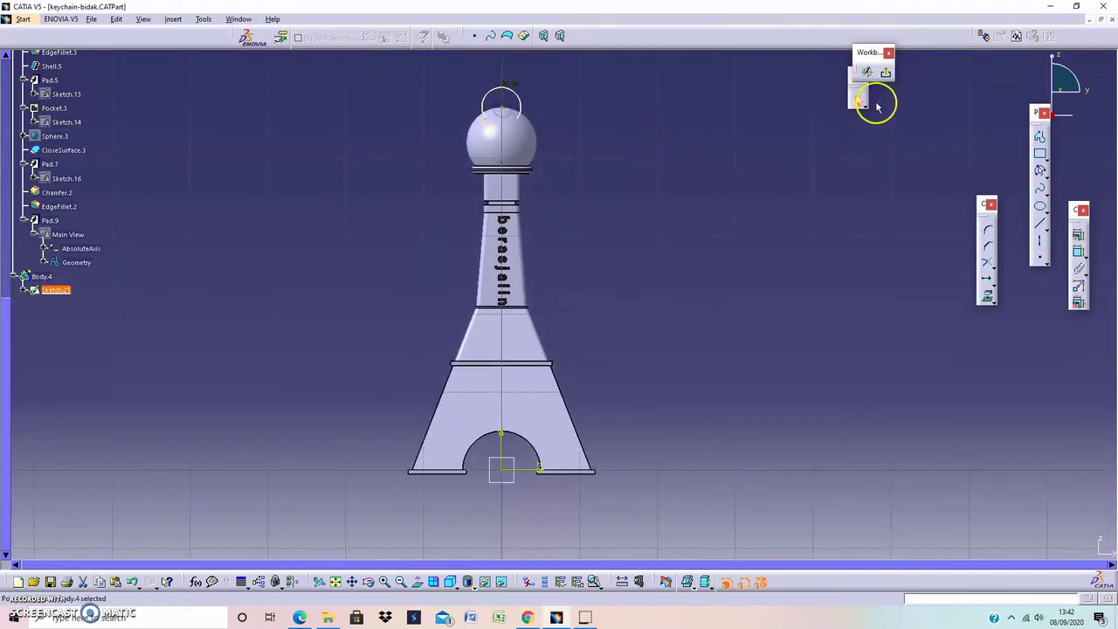
{"action": "left_click", "coordinate": [1078, 251]}
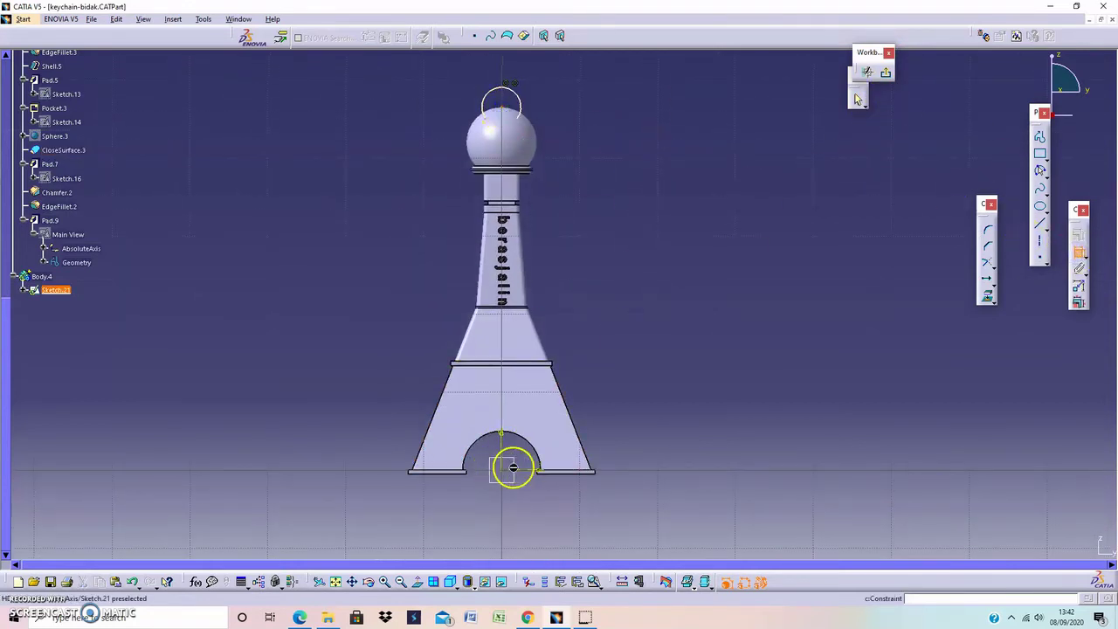
{"action": "left_click", "coordinate": [513, 468]}
{"action": "left_click", "coordinate": [672, 277]}
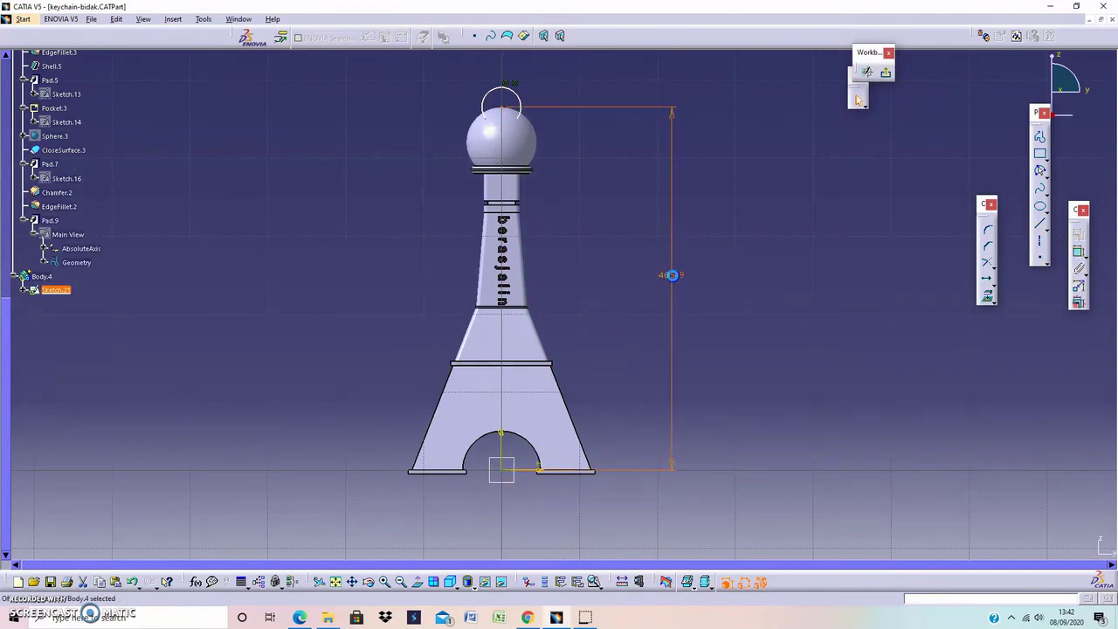
{"action": "double_click", "coordinate": [672, 274]}
{"action": "type", "text": "47,5"}
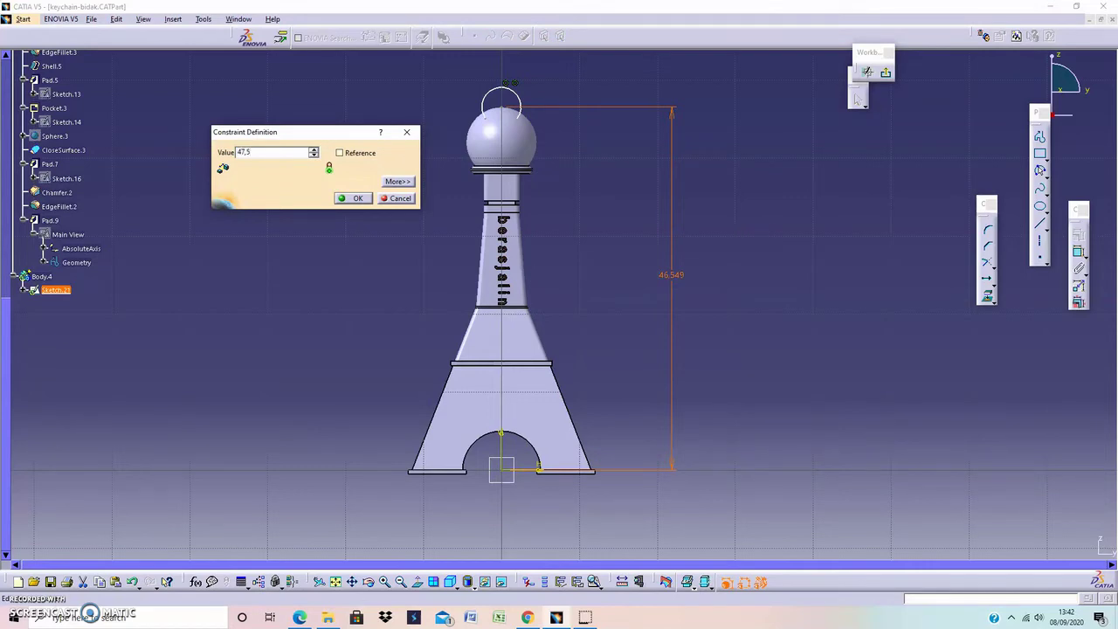
{"action": "key", "text": "Return"}
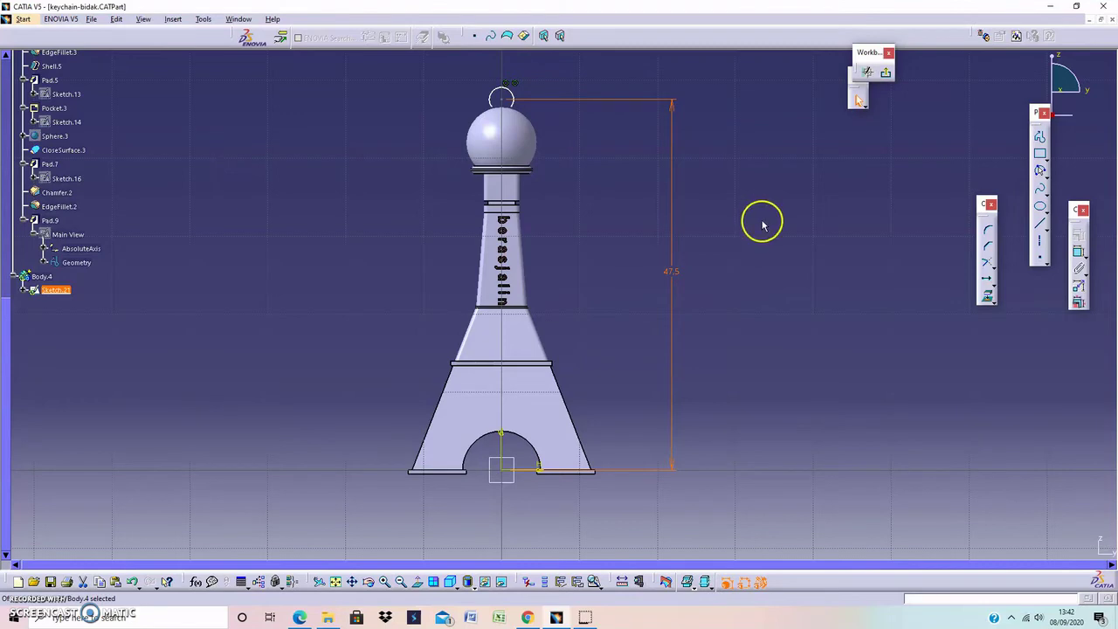
{"action": "left_click", "coordinate": [763, 229]}
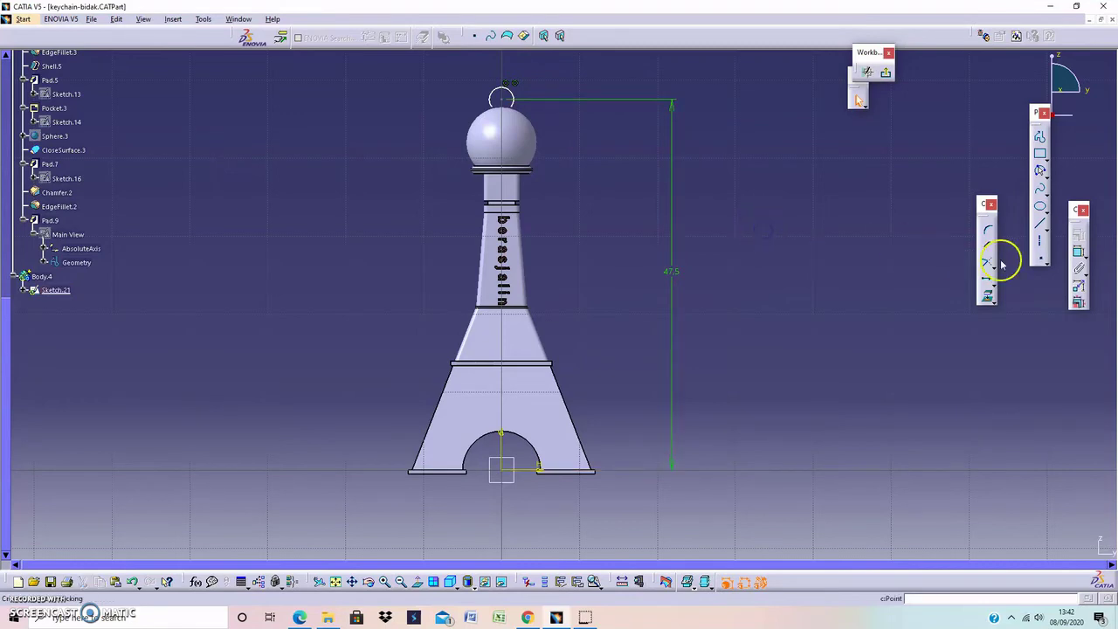
Step: Give the arc a radius dimension of 2
{"action": "left_click", "coordinate": [518, 96]}
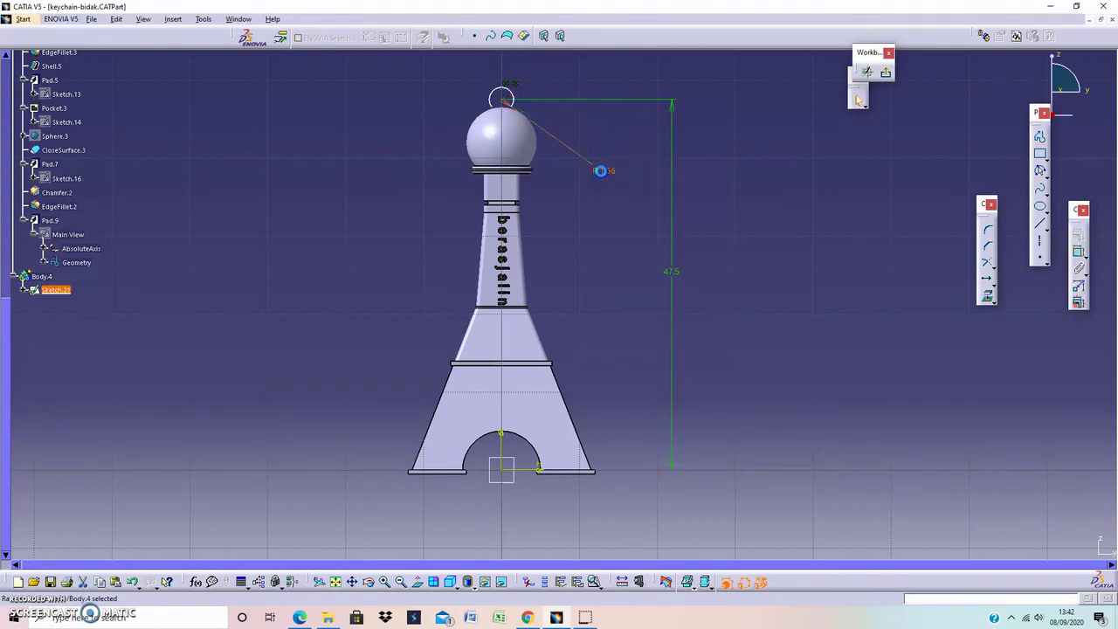
{"action": "double_click", "coordinate": [600, 170]}
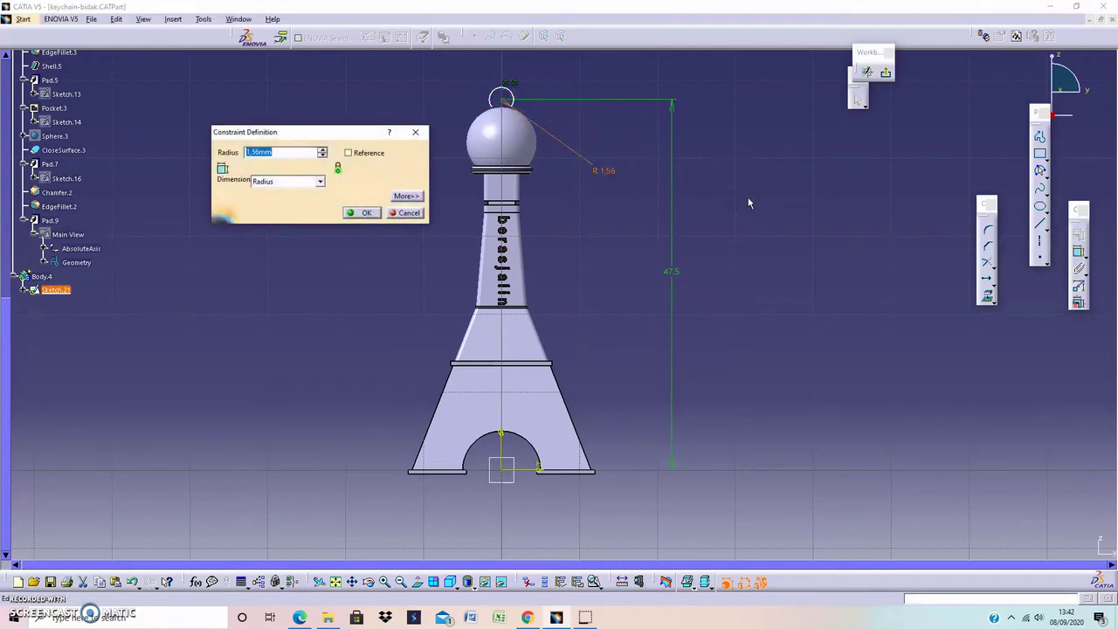
{"action": "type", "text": "2"}
{"action": "key", "text": "Return"}
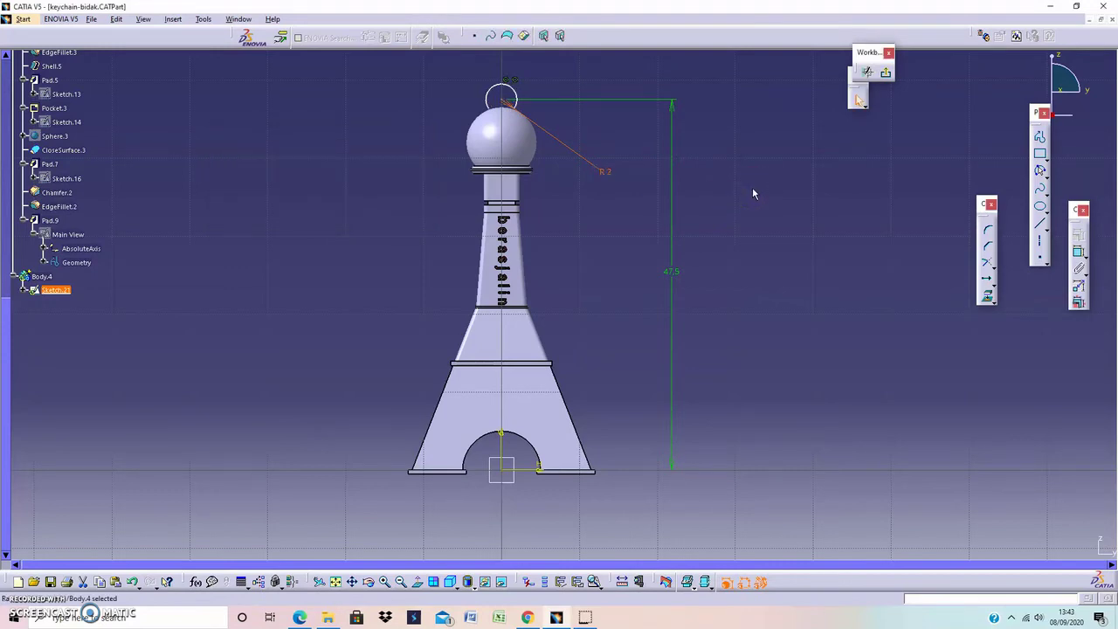
{"action": "mouse_move", "coordinate": [752, 187]}
{"action": "middle_mouse_down"}
{"action": "mouse_move", "coordinate": [644, 162]}
{"action": "mouse_move", "coordinate": [799, 252]}
{"action": "middle_mouse_up"}
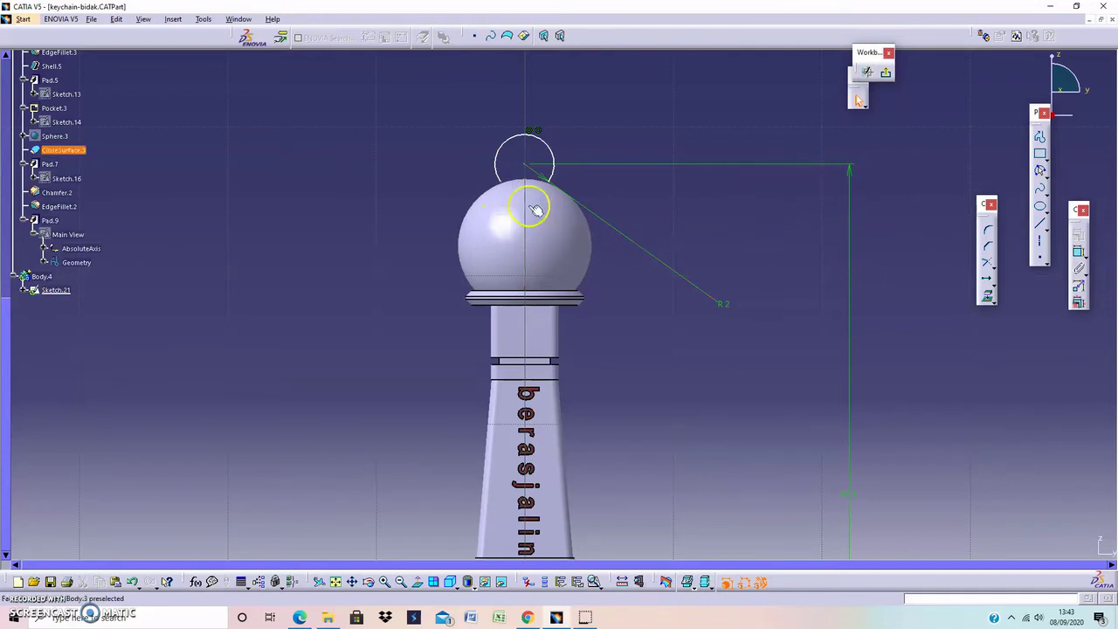
{"action": "left_click", "coordinate": [552, 187]}
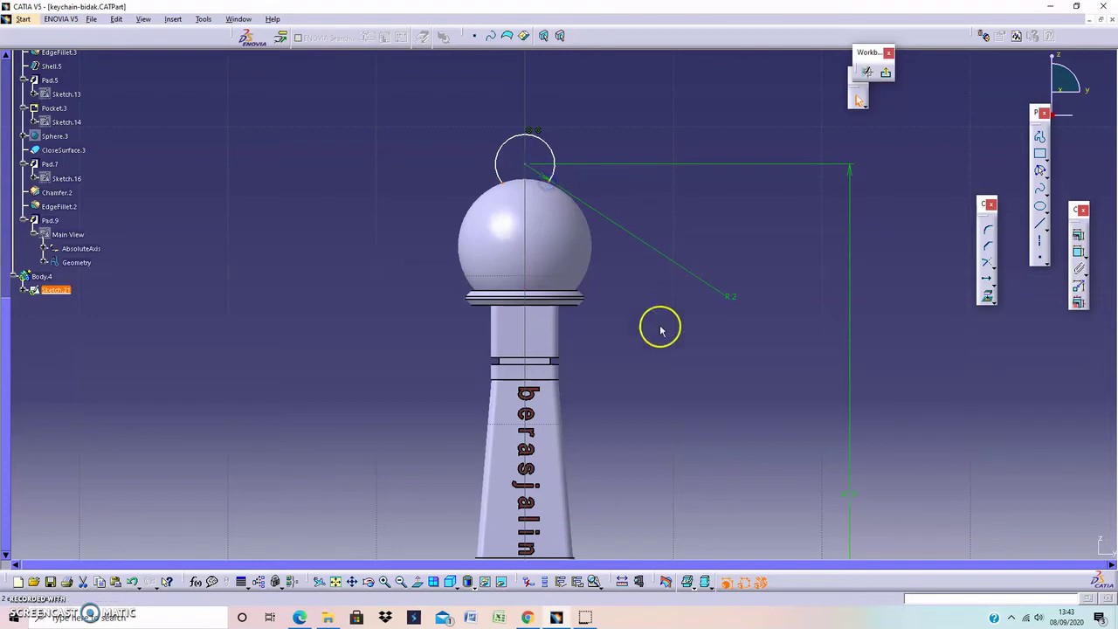
{"action": "left_click", "coordinate": [640, 387]}
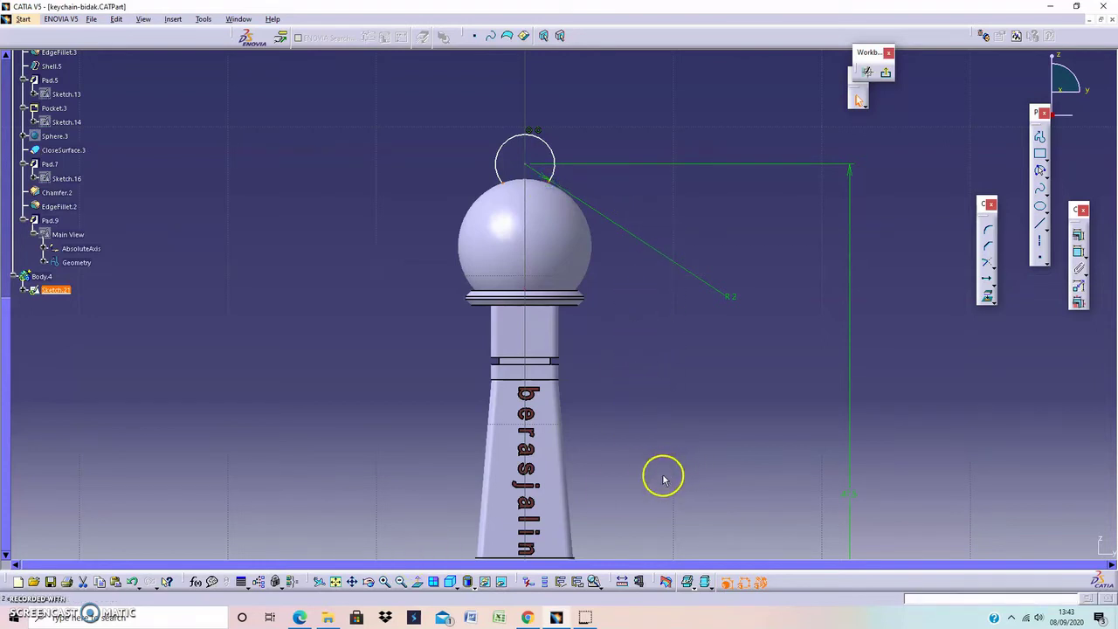
{"action": "middle_click_drag", "start_coordinate": [663, 478], "coordinate": [658, 159]}
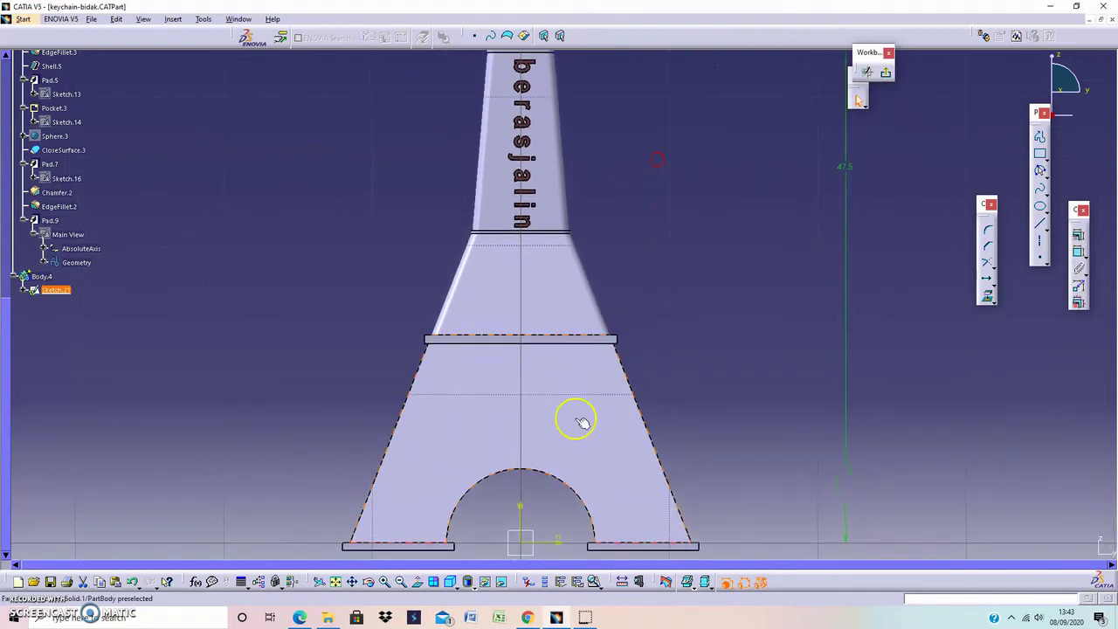
{"action": "middle_click_drag", "start_coordinate": [699, 292], "coordinate": [689, 295]}
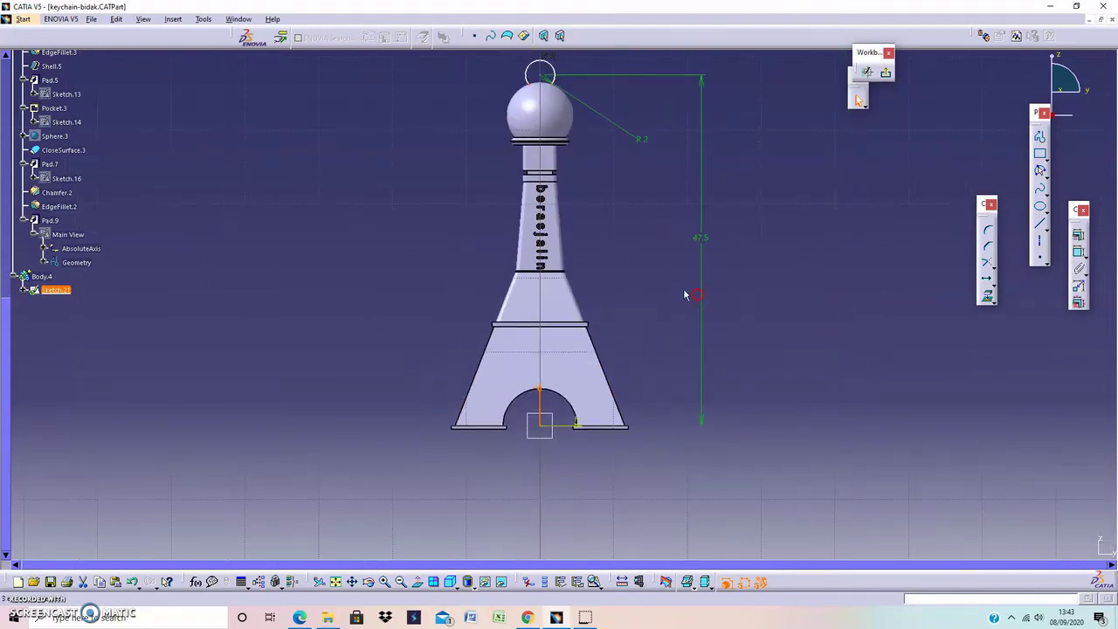
Step: Apply a constraint to the selected arc geometry through the constraint options dialog
{"action": "left_click", "coordinate": [1078, 234]}
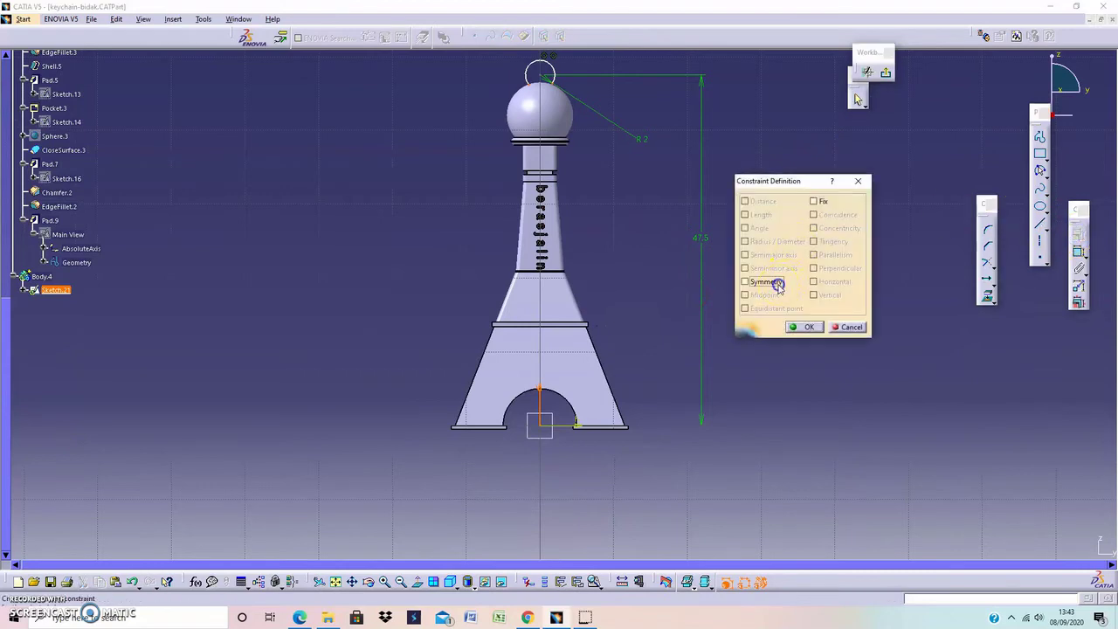
{"action": "left_click", "coordinate": [813, 328]}
{"action": "mouse_move", "coordinate": [711, 187]}
{"action": "middle_mouse_down"}
{"action": "mouse_move", "coordinate": [636, 374]}
{"action": "mouse_move", "coordinate": [669, 237]}
{"action": "middle_mouse_up"}
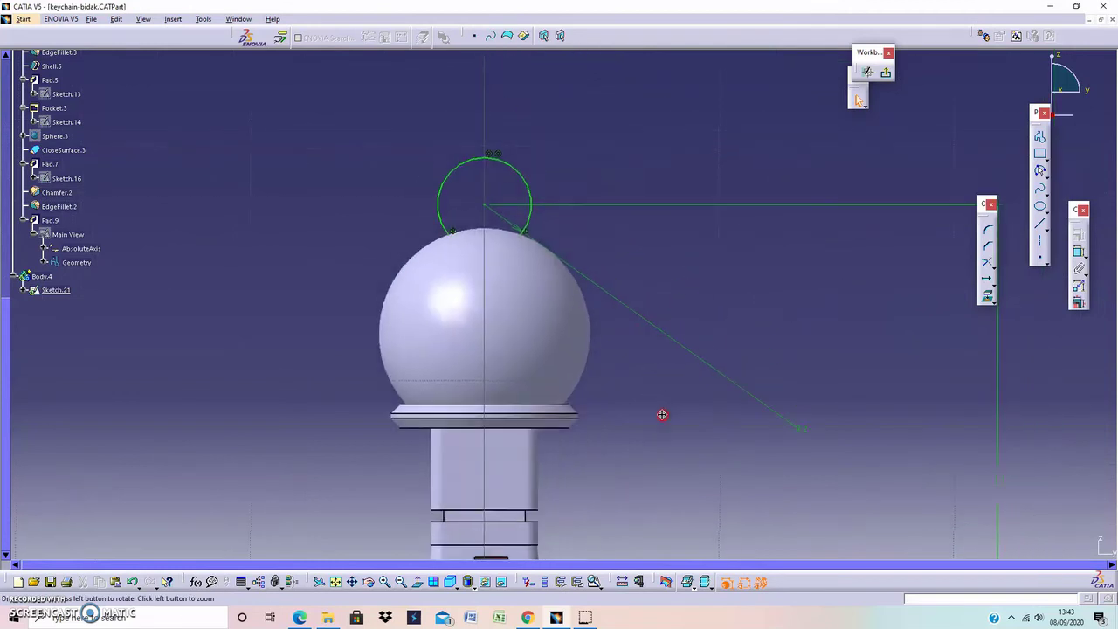
Step: Dimension the spacing between the arc's end points to 3, then exit the sketch
{"action": "left_click", "coordinate": [1077, 251]}
{"action": "left_click", "coordinate": [461, 227]}
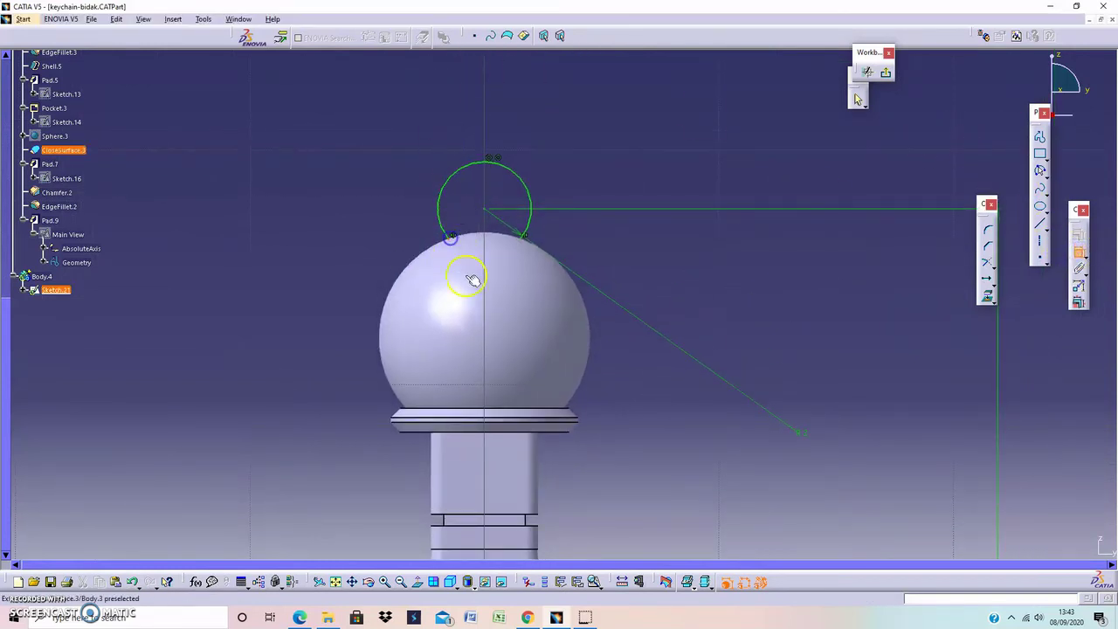
{"action": "left_click", "coordinate": [521, 237]}
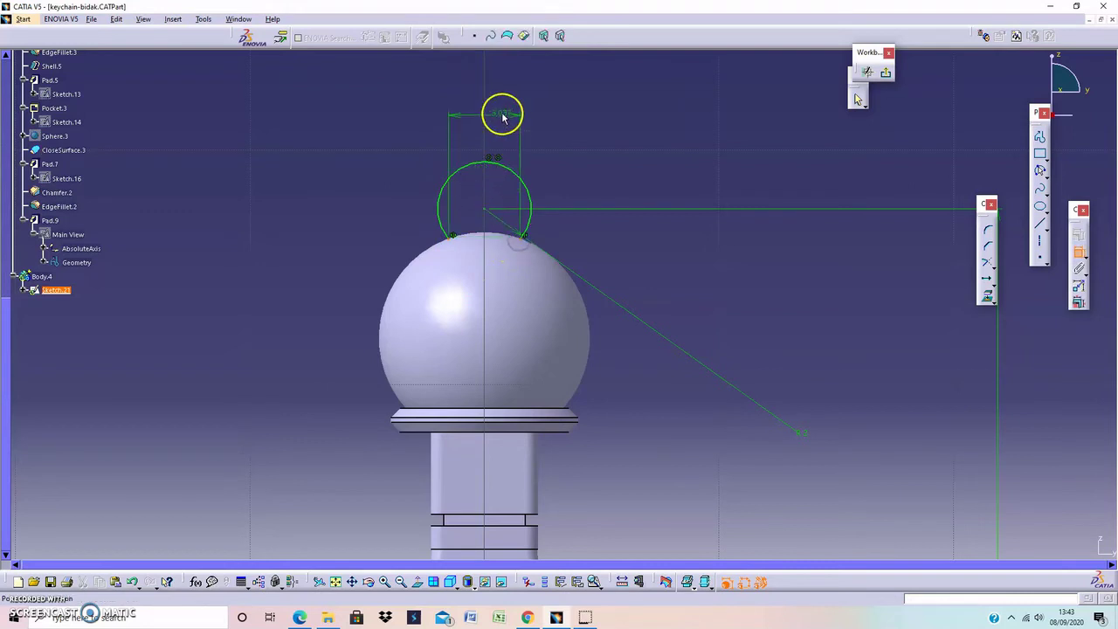
{"action": "left_click", "coordinate": [478, 110]}
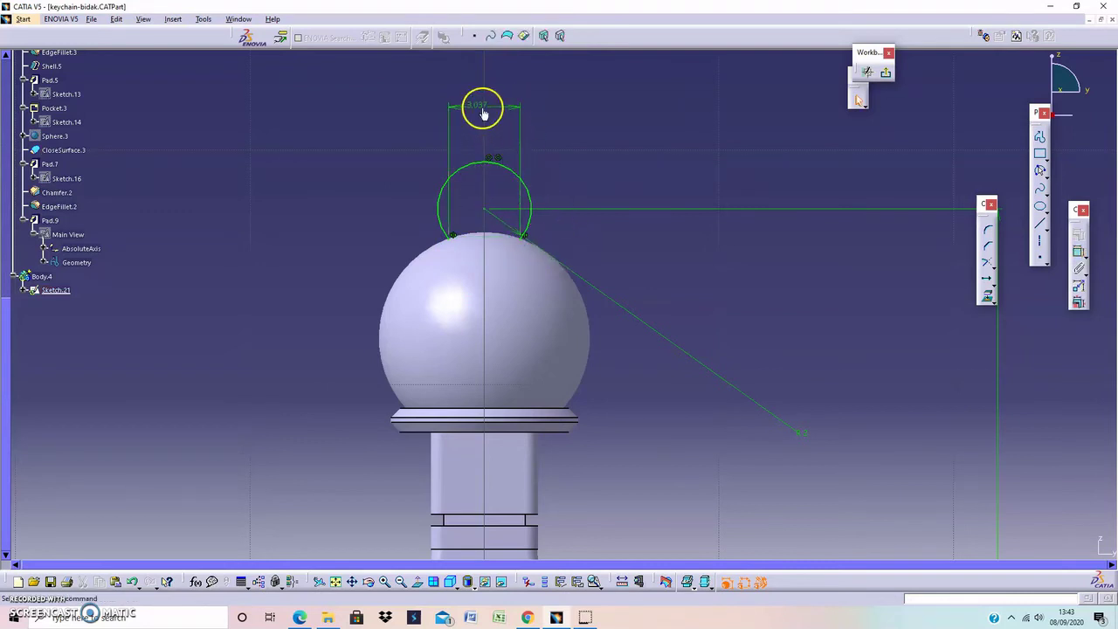
{"action": "double_click", "coordinate": [478, 106]}
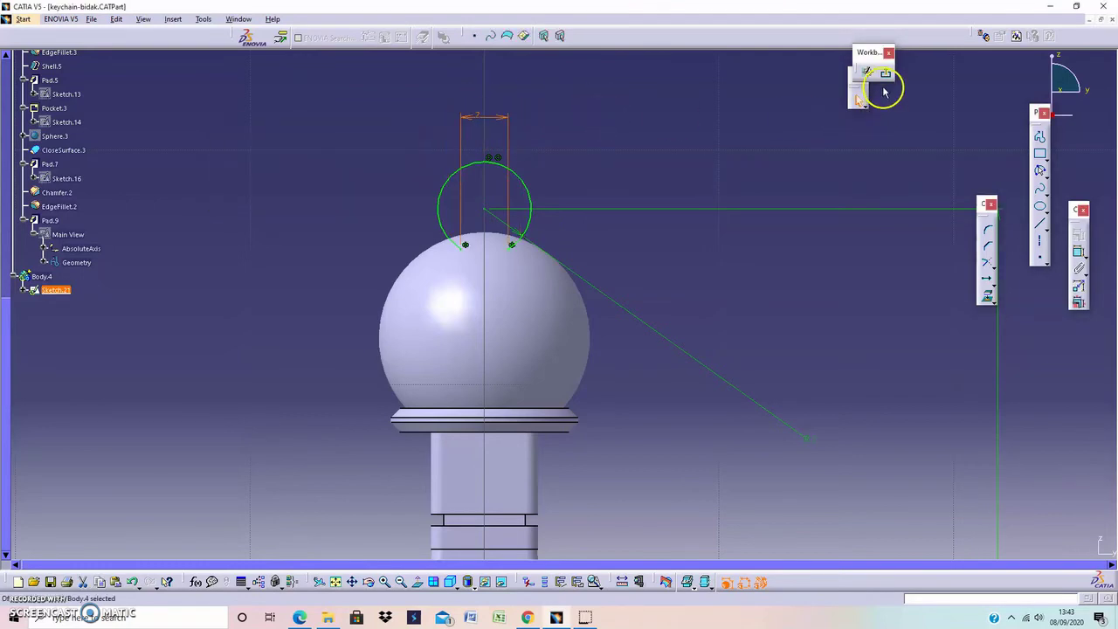
{"action": "left_click", "coordinate": [885, 73]}
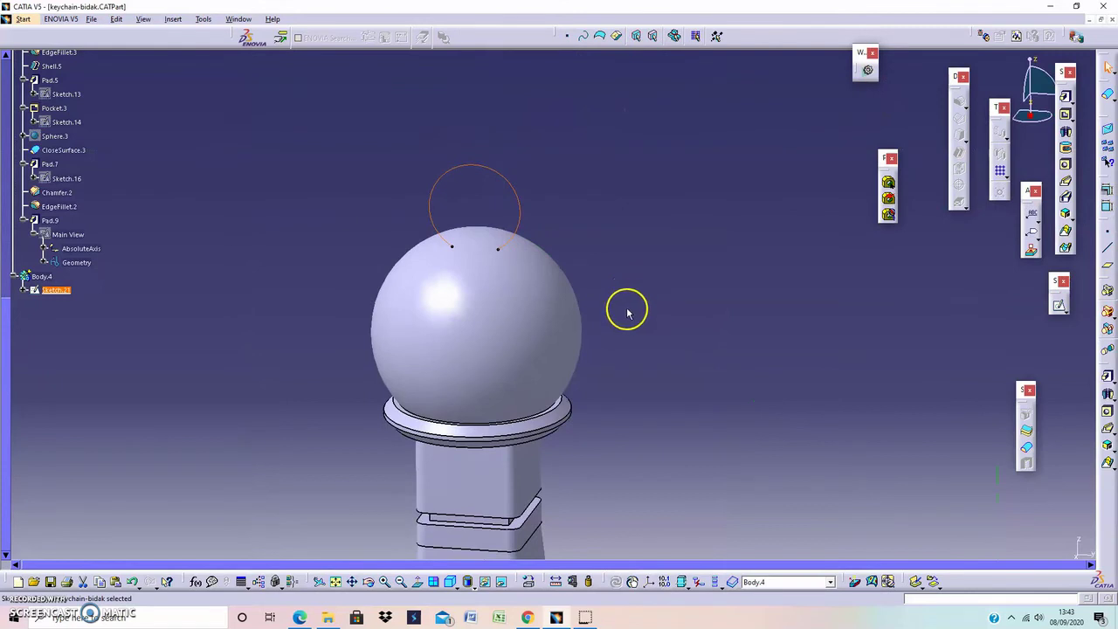
Step: Create Plane.5 normal to the Sketch.21 arc at its end point and sketch on it
{"action": "mouse_move", "coordinate": [627, 312]}
{"action": "middle_mouse_down"}
{"action": "mouse_move", "coordinate": [654, 337]}
{"action": "mouse_move", "coordinate": [646, 429]}
{"action": "mouse_move", "coordinate": [689, 292]}
{"action": "mouse_move", "coordinate": [719, 282]}
{"action": "middle_mouse_up"}
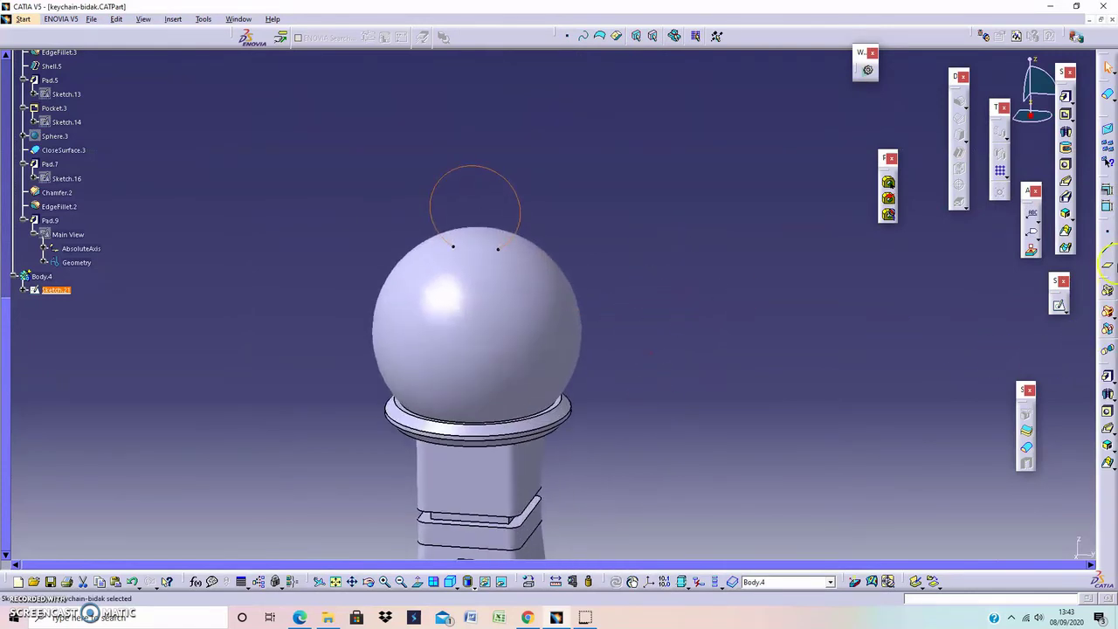
{"action": "left_click", "coordinate": [1106, 264]}
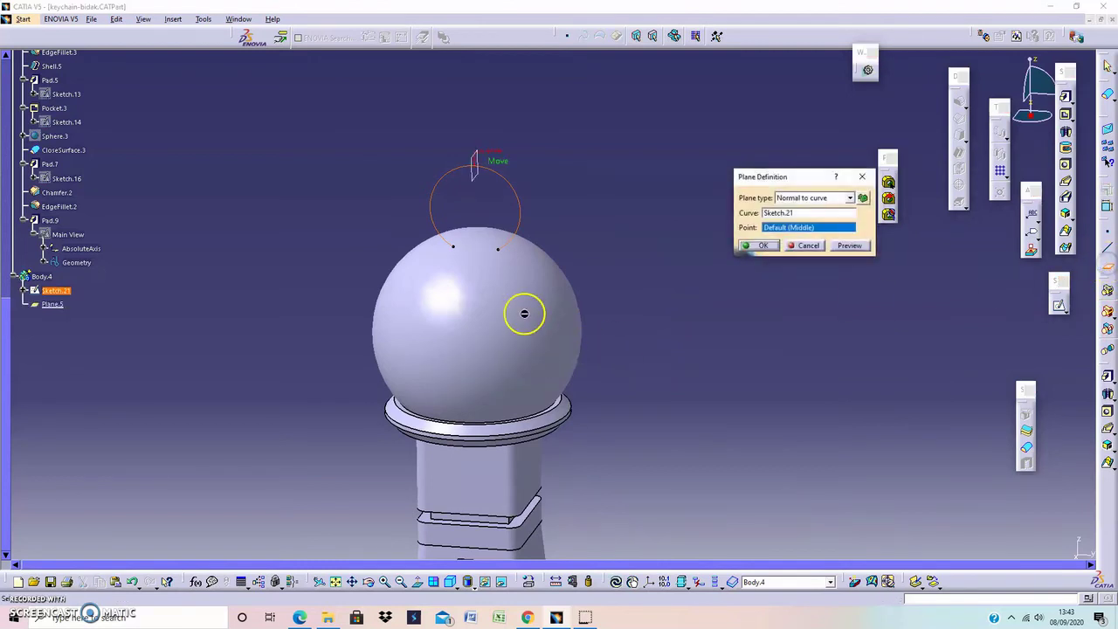
{"action": "left_click", "coordinate": [498, 250]}
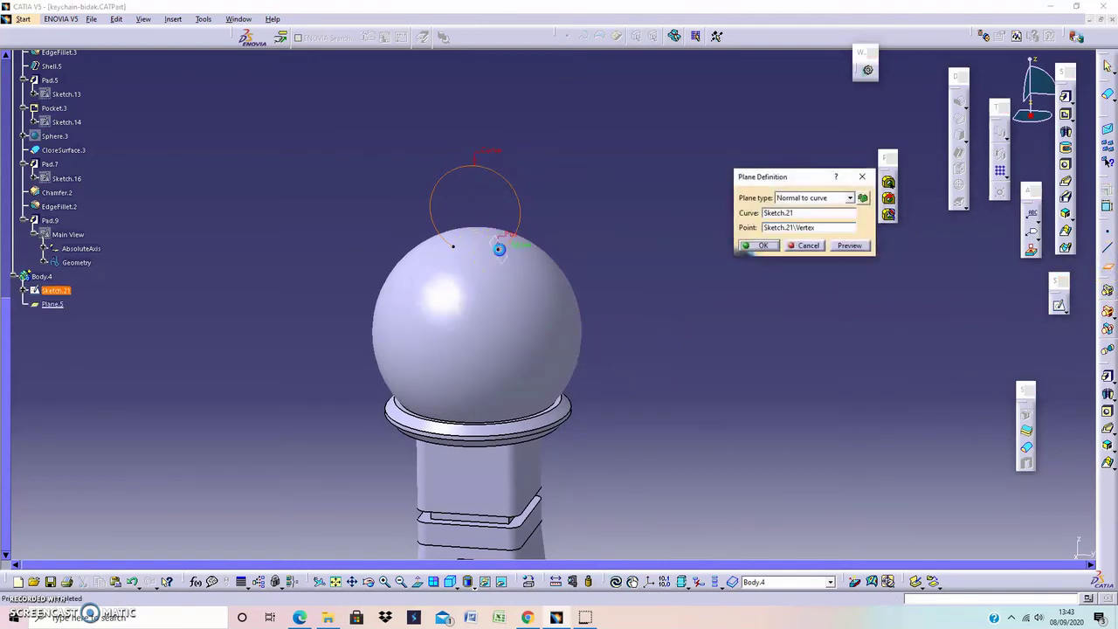
{"action": "left_click", "coordinate": [765, 246]}
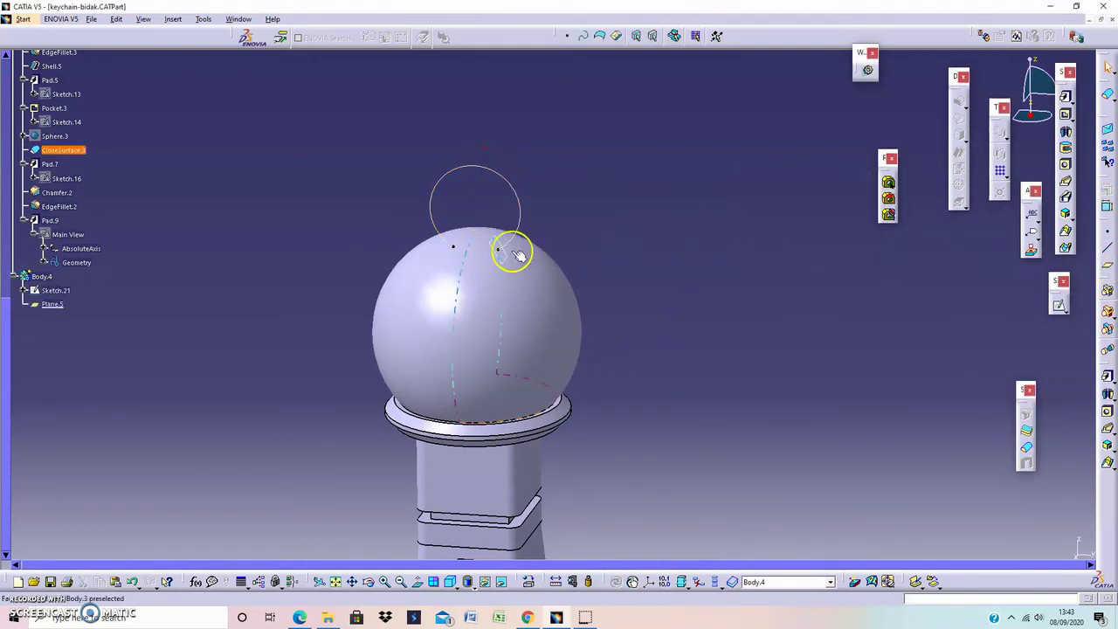
{"action": "left_click", "coordinate": [1059, 305]}
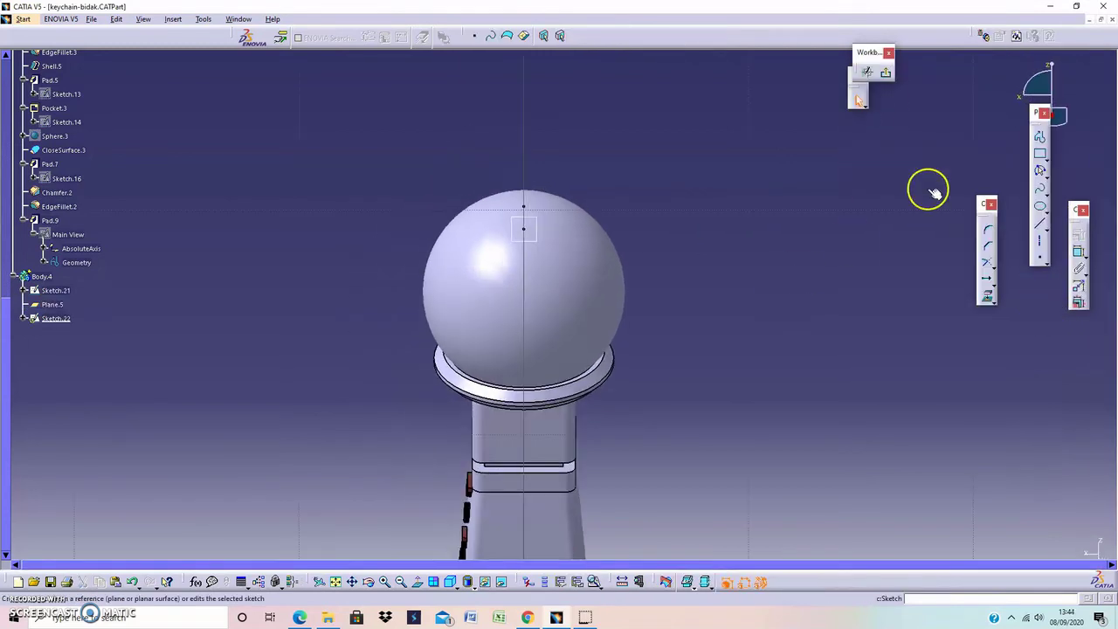
Step: Draw a circle on Plane.5 with a 1 mm diameter
{"action": "left_click", "coordinate": [1042, 172]}
{"action": "left_click", "coordinate": [1044, 175]}
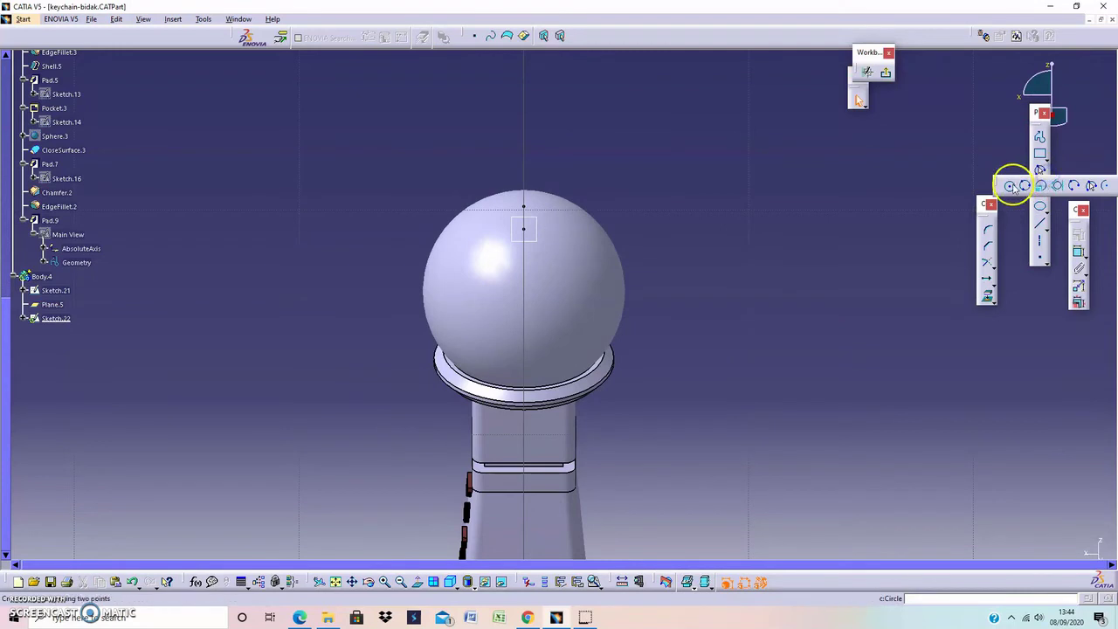
{"action": "left_click", "coordinate": [1009, 186]}
{"action": "left_click", "coordinate": [672, 189]}
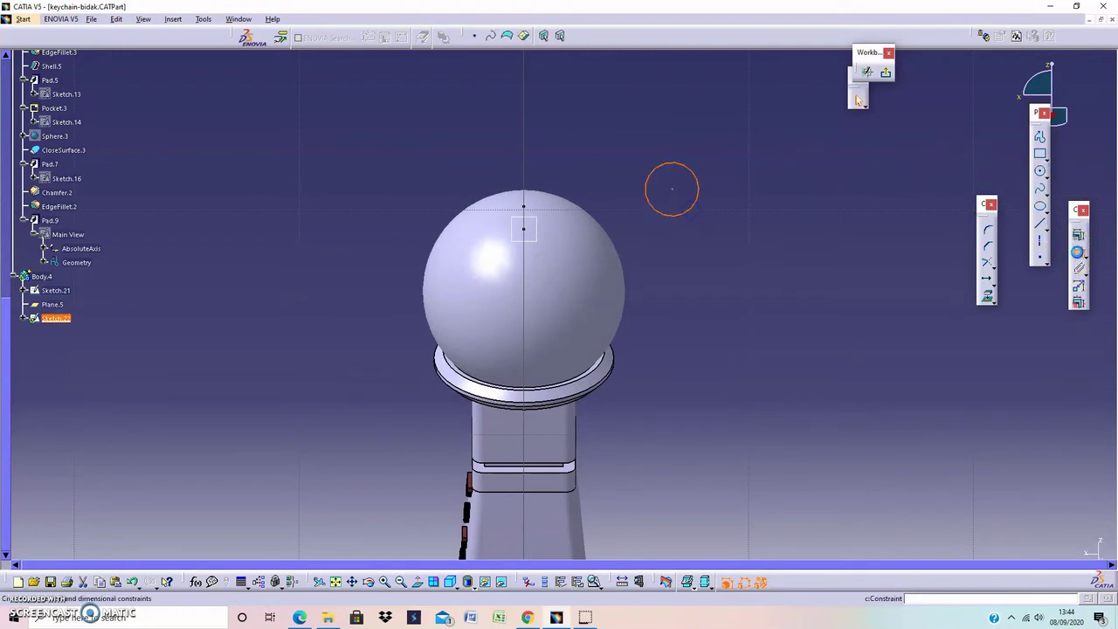
{"action": "left_click", "coordinate": [696, 183]}
{"action": "double_click", "coordinate": [742, 129]}
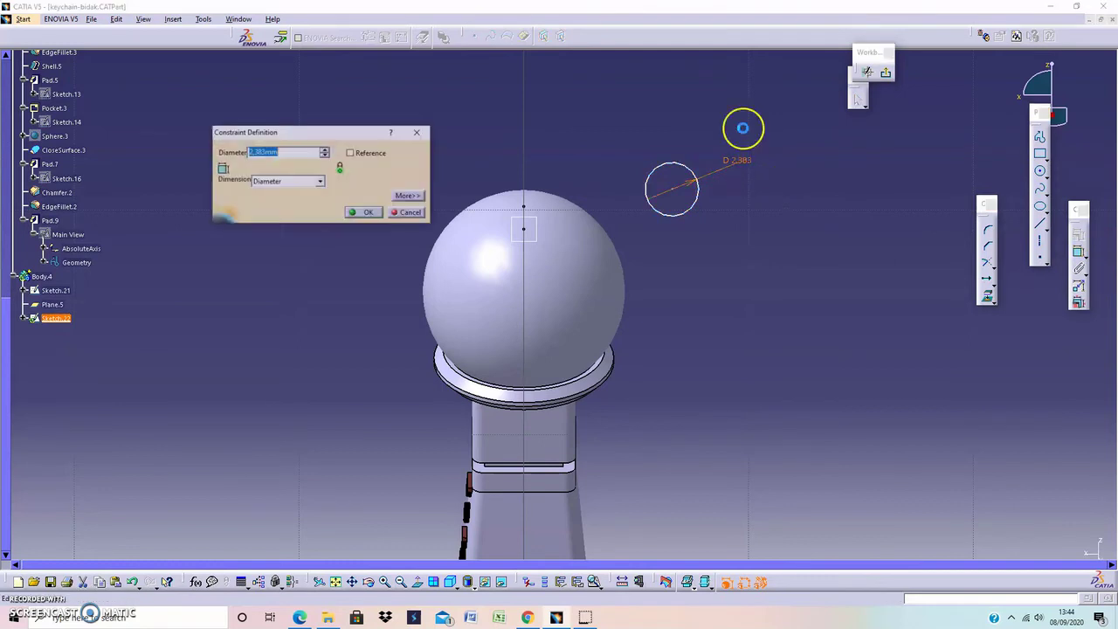
{"action": "type", "text": "1"}
{"action": "key", "text": "Return"}
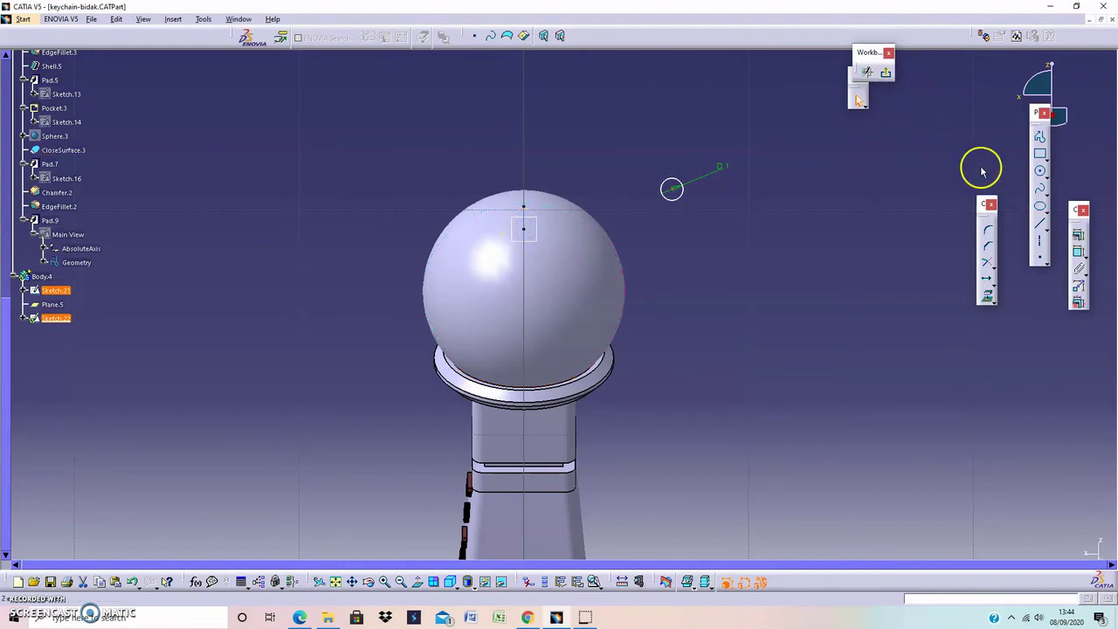
Step: Make the circle coincident with the arc's end point and exit the sketch
{"action": "left_click", "coordinate": [1077, 236]}
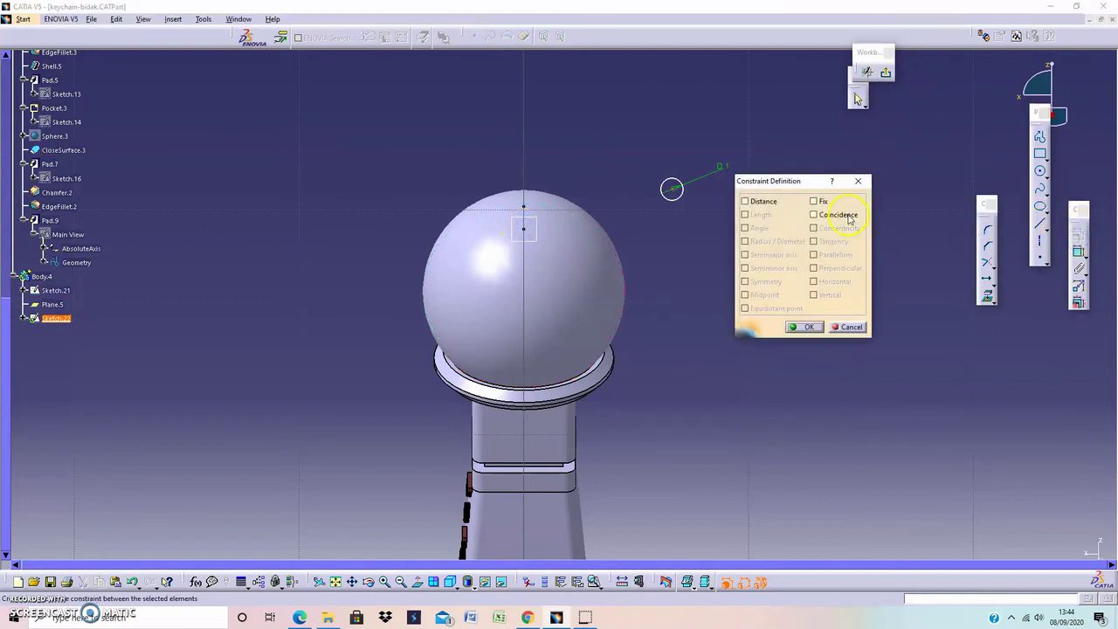
{"action": "left_click", "coordinate": [849, 215]}
{"action": "left_click", "coordinate": [805, 328]}
{"action": "left_click", "coordinate": [886, 72]}
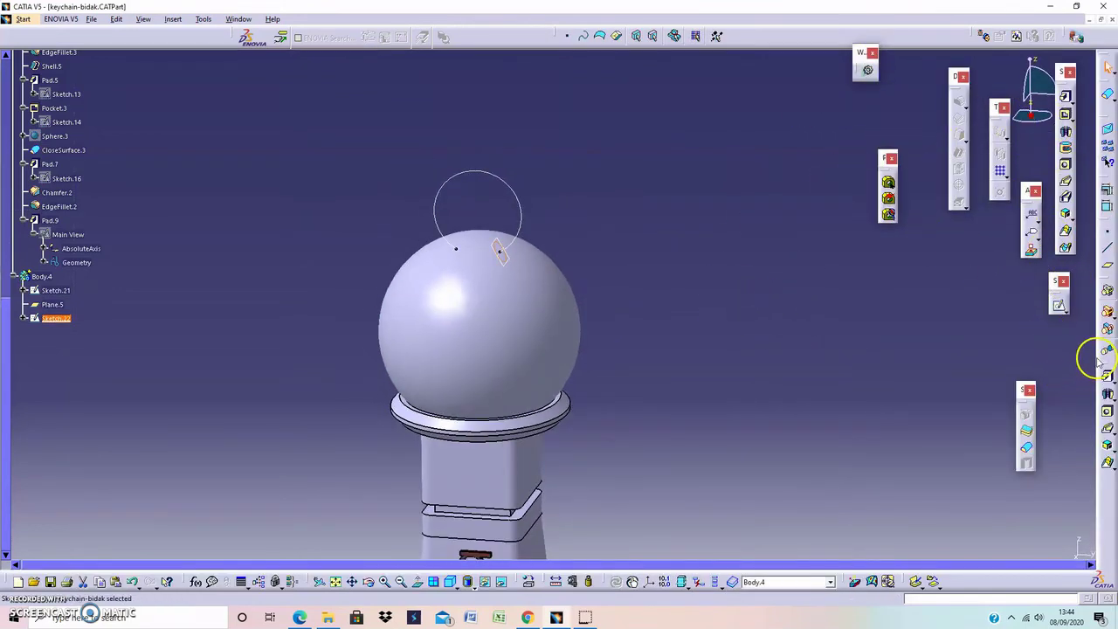
Step: Sweep the Sketch.22 circle along the Sketch.21 arc as Rib.2, forming the ring loop
{"action": "left_click_drag", "start_coordinate": [1099, 358], "coordinate": [812, 266]}
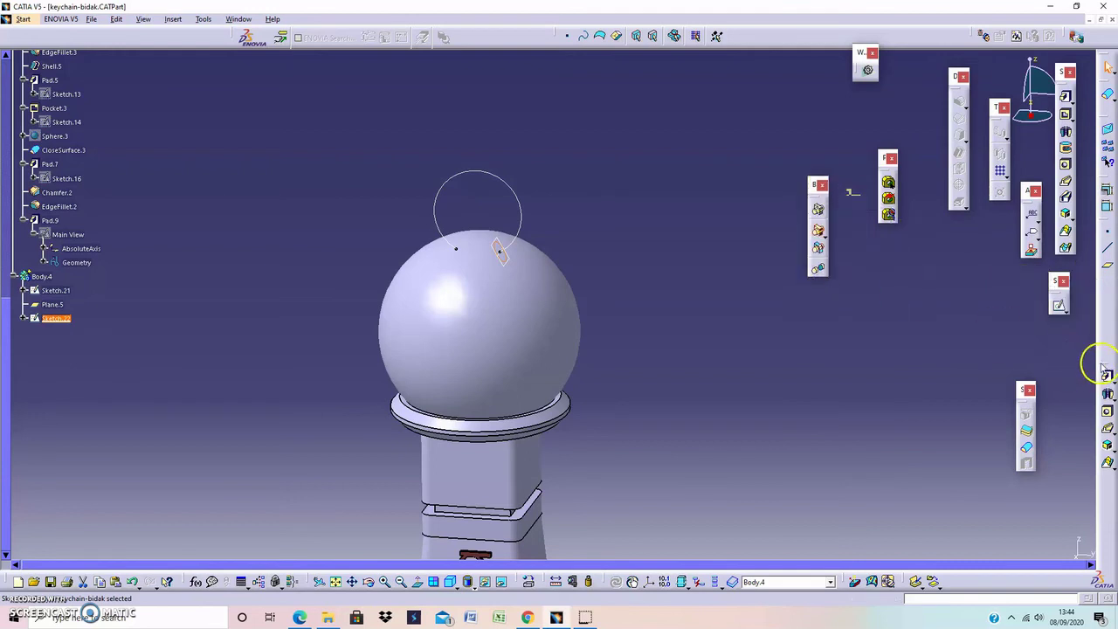
{"action": "left_click_drag", "start_coordinate": [1103, 367], "coordinate": [738, 240]}
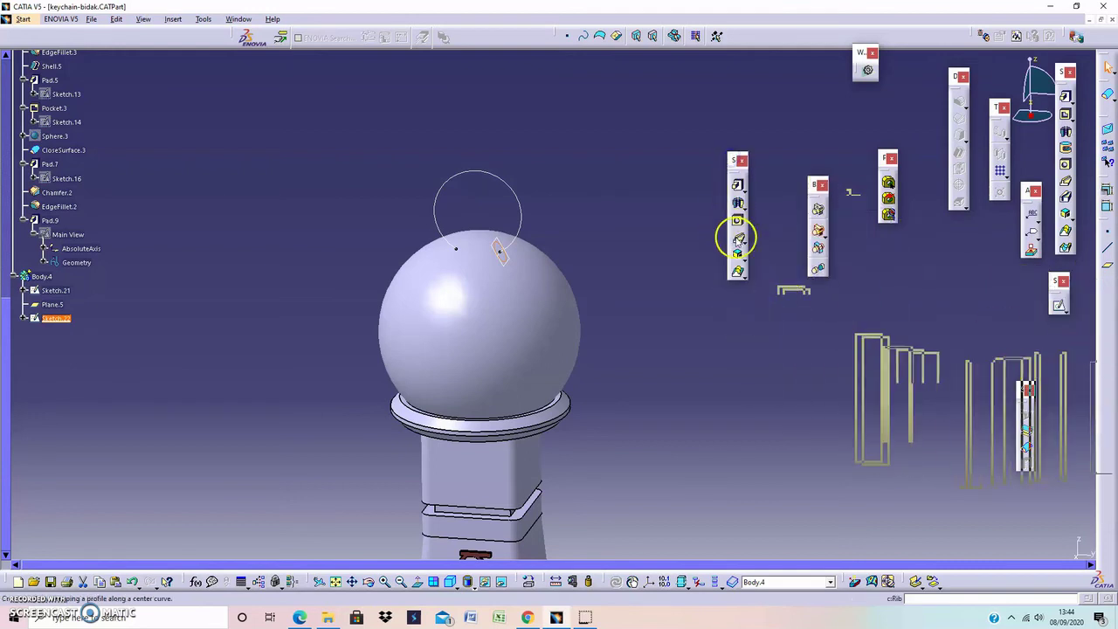
{"action": "left_click", "coordinate": [738, 238]}
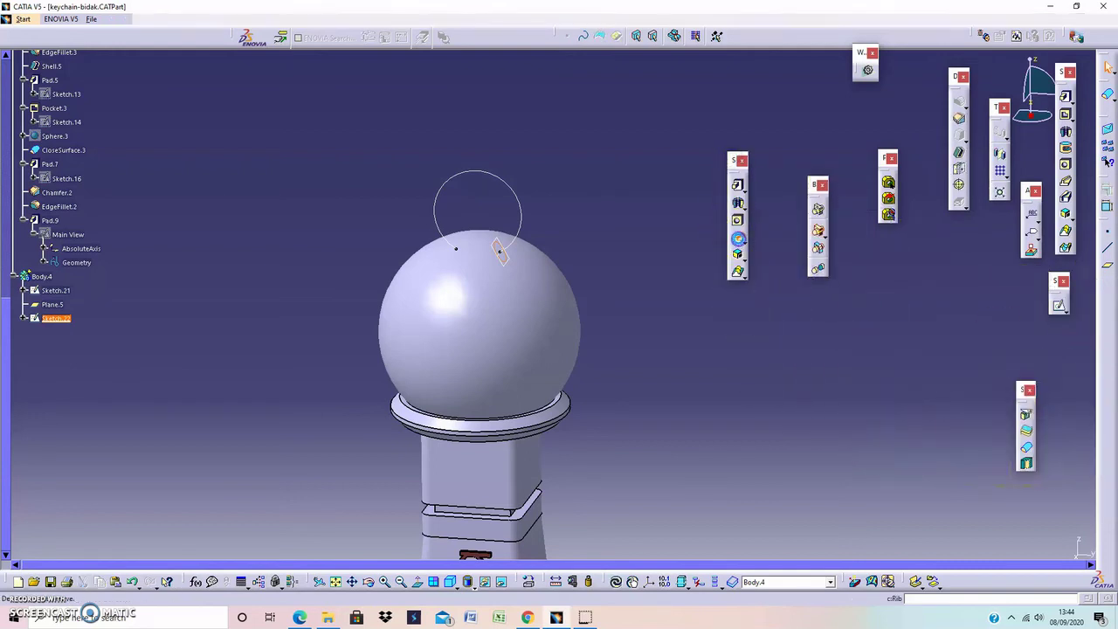
{"action": "left_click", "coordinate": [517, 192]}
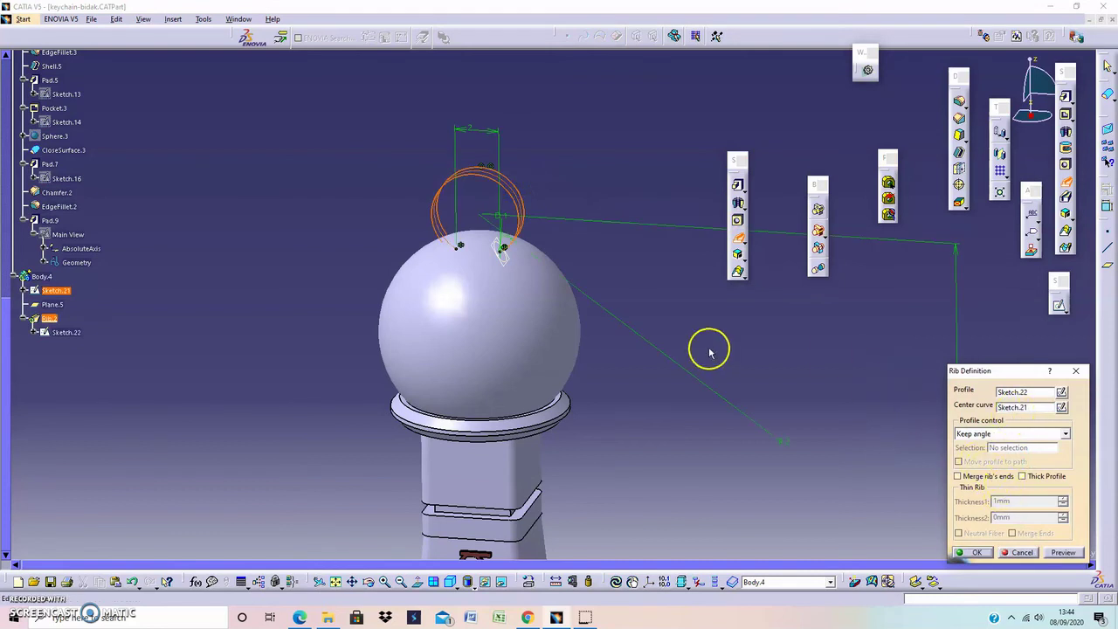
{"action": "left_click", "coordinate": [1063, 552]}
{"action": "mouse_move", "coordinate": [613, 159]}
{"action": "middle_mouse_down"}
{"action": "mouse_move", "coordinate": [593, 155]}
{"action": "mouse_move", "coordinate": [616, 206]}
{"action": "middle_mouse_up"}
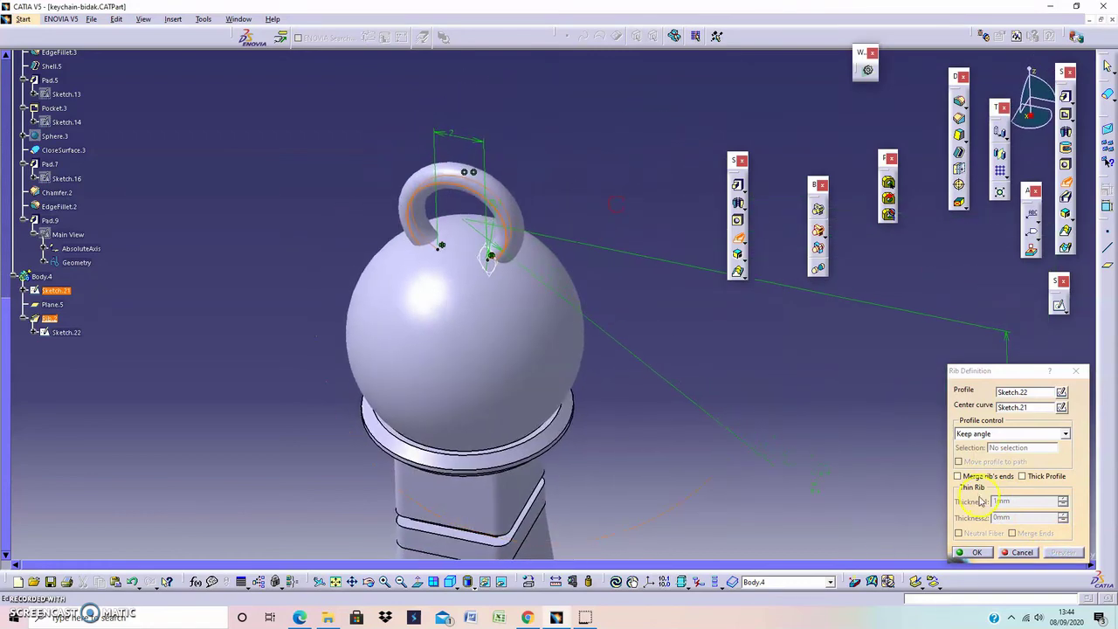
{"action": "left_click", "coordinate": [975, 554]}
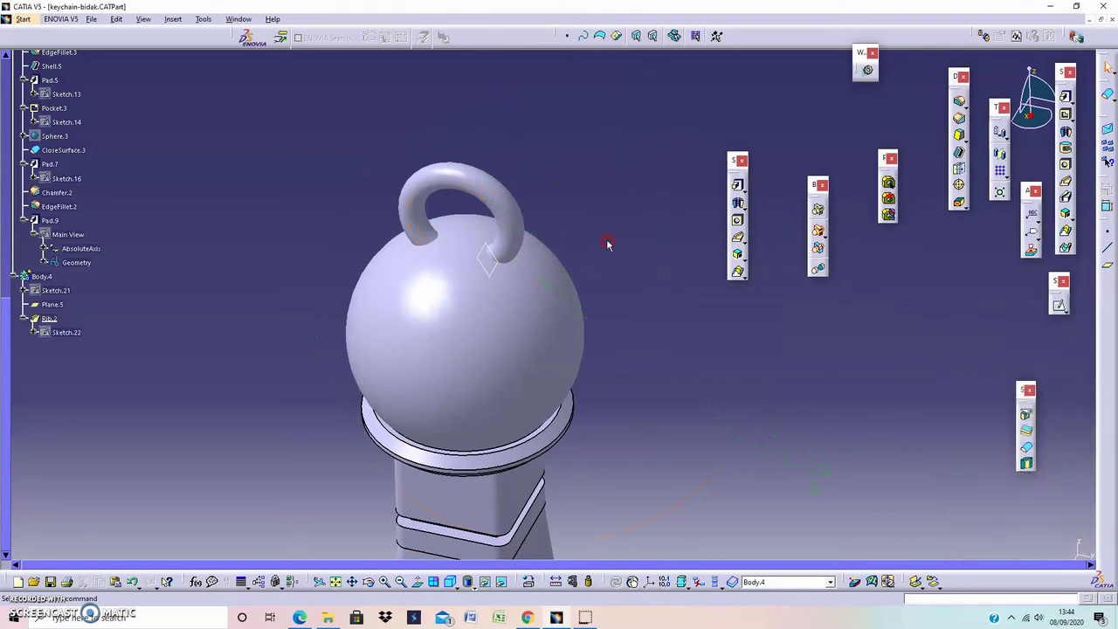
{"action": "middle_click_drag", "start_coordinate": [608, 244], "coordinate": [620, 180]}
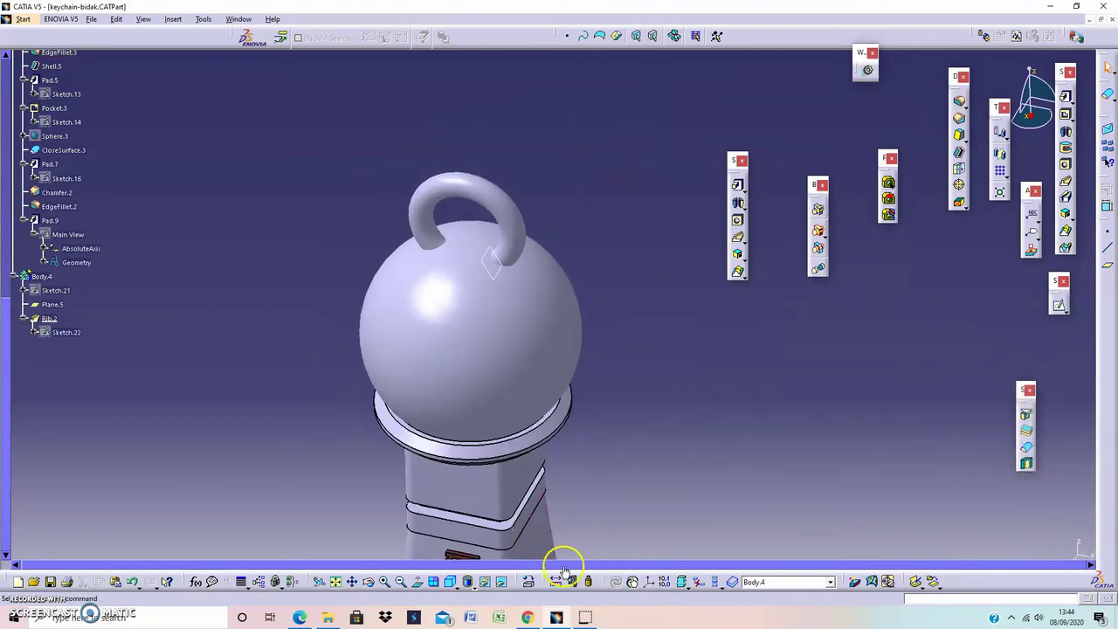
{"action": "middle_click_drag", "start_coordinate": [617, 445], "coordinate": [640, 388]}
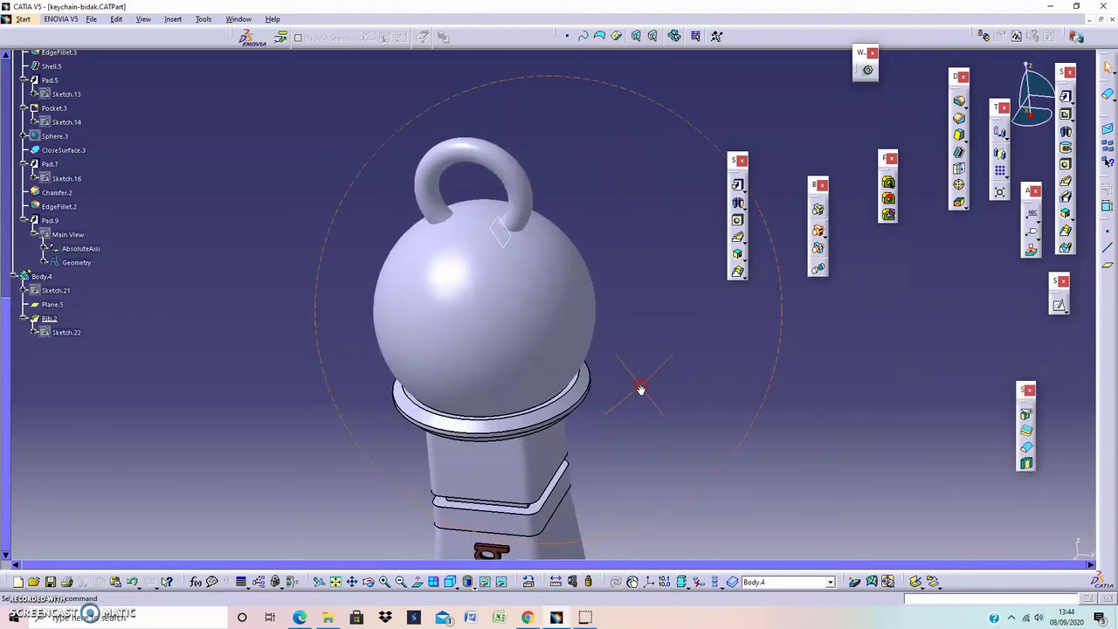
Step: Add Body.3 into Body.4 as Add.2, then zoom out to view the whole keychain
{"action": "left_click", "coordinate": [174, 19]}
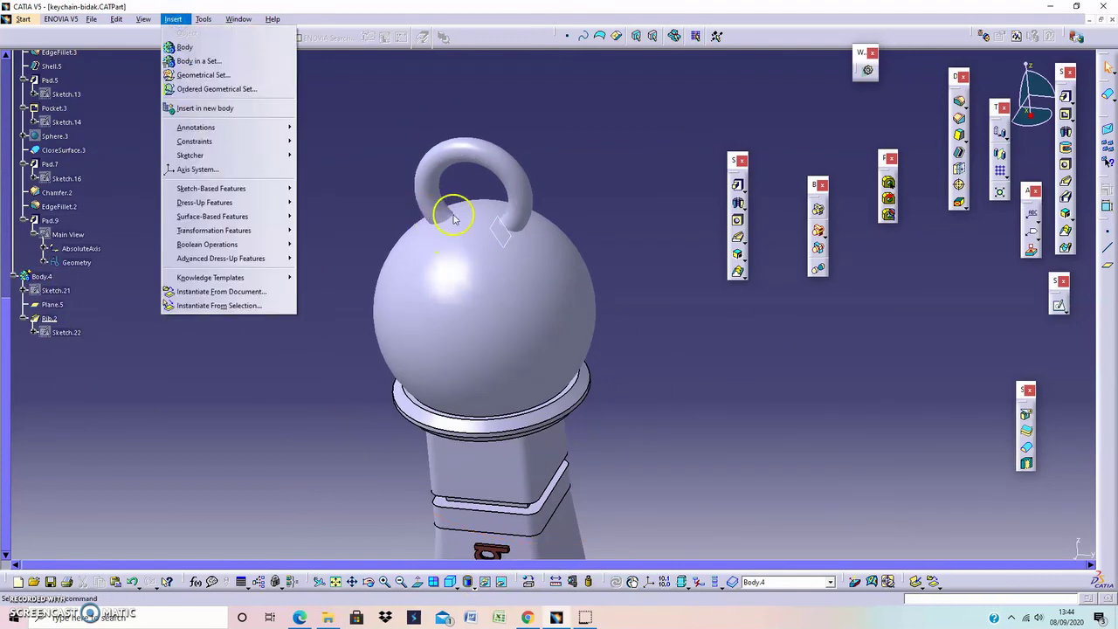
{"action": "mouse_move", "coordinate": [207, 245]}
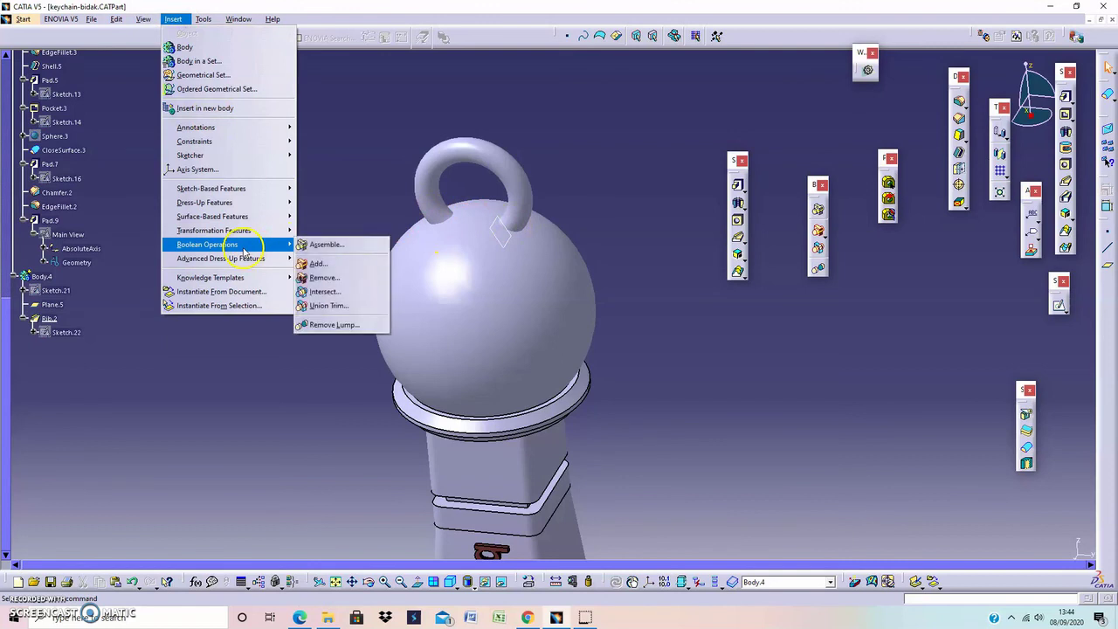
{"action": "left_click", "coordinate": [316, 262]}
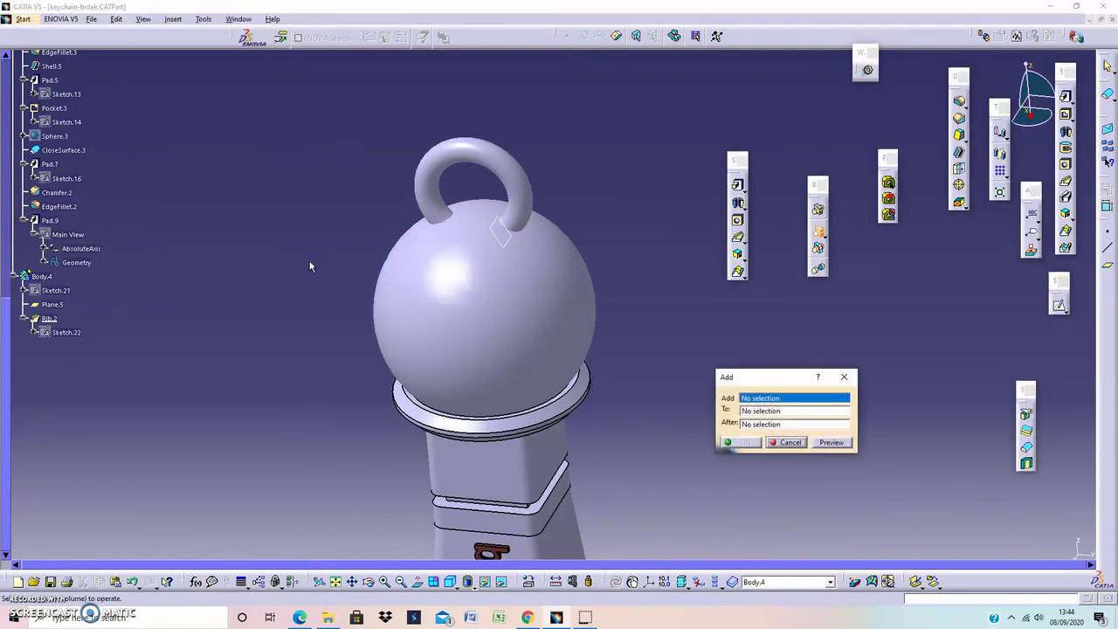
{"action": "left_click", "coordinate": [521, 287]}
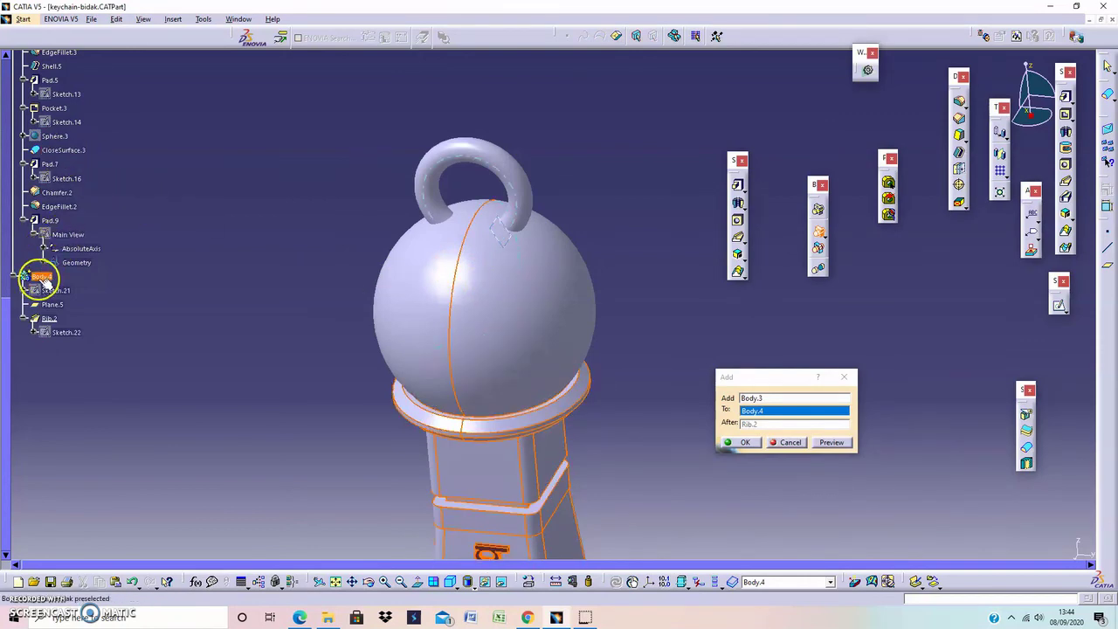
{"action": "left_click", "coordinate": [825, 443]}
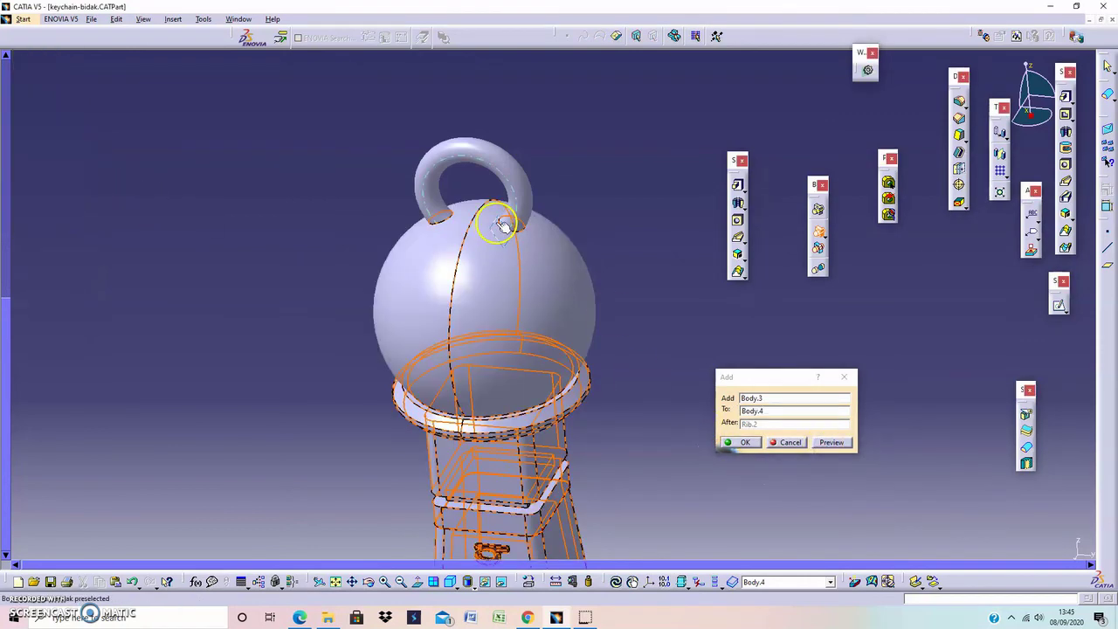
{"action": "left_click", "coordinate": [742, 443]}
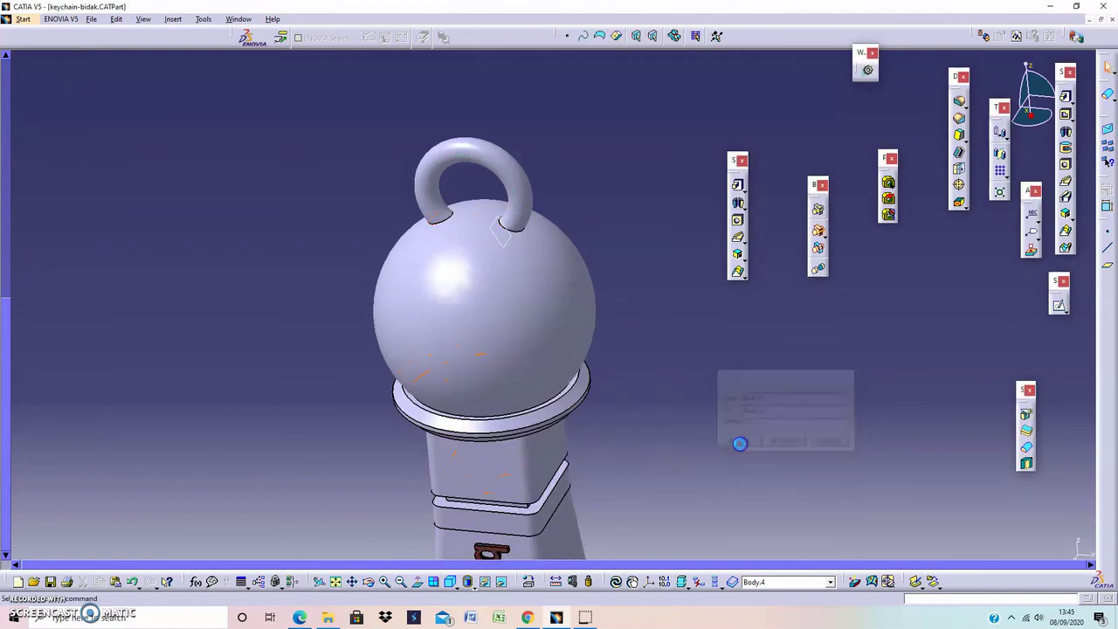
{"action": "mouse_move", "coordinate": [429, 207]}
{"action": "middle_mouse_down"}
{"action": "mouse_move", "coordinate": [648, 173]}
{"action": "mouse_move", "coordinate": [643, 290]}
{"action": "middle_mouse_up"}
{"action": "key", "text": "F3"}
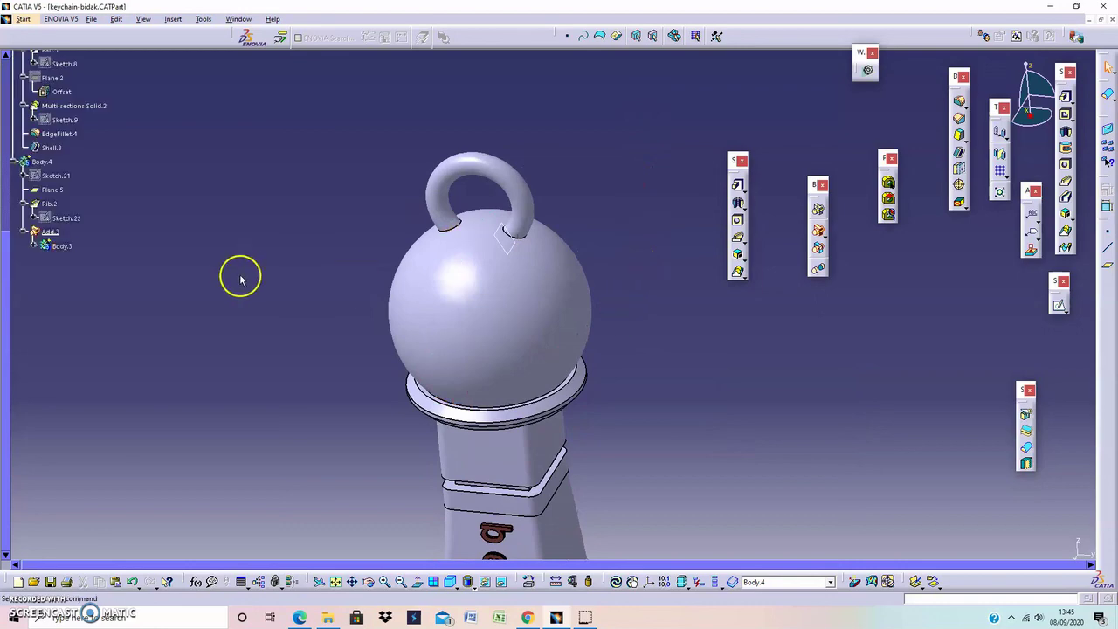
{"action": "scroll", "coordinate": [214, 347], "scroll_direction": "up", "scroll_amount": 3}
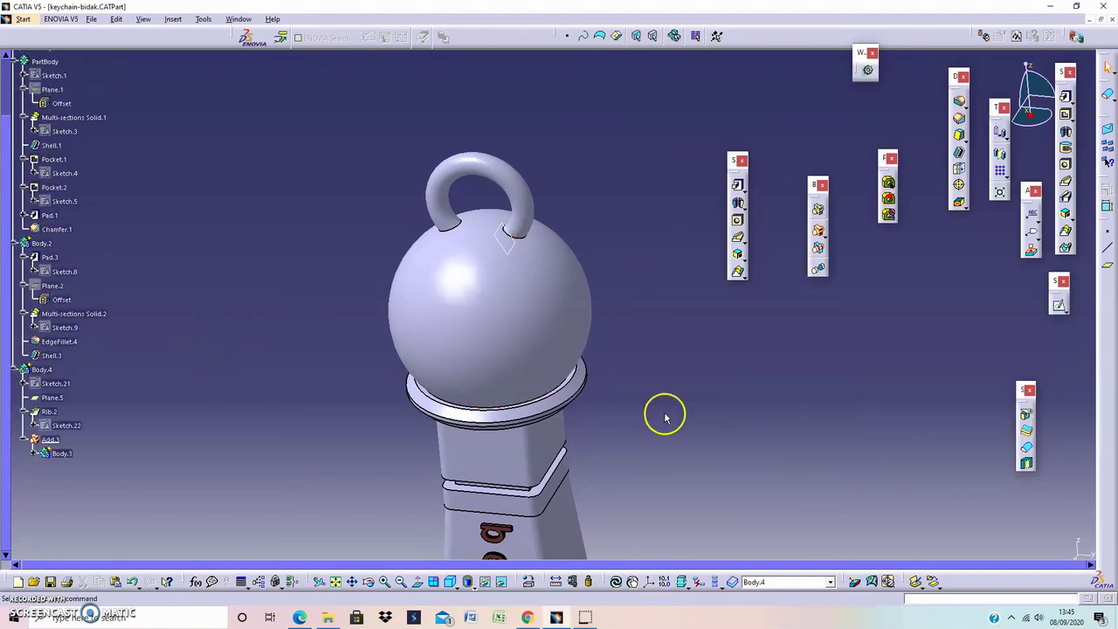
{"action": "mouse_move", "coordinate": [653, 358]}
{"action": "middle_mouse_down"}
{"action": "mouse_move", "coordinate": [669, 337]}
{"action": "mouse_move", "coordinate": [669, 431]}
{"action": "middle_mouse_up"}
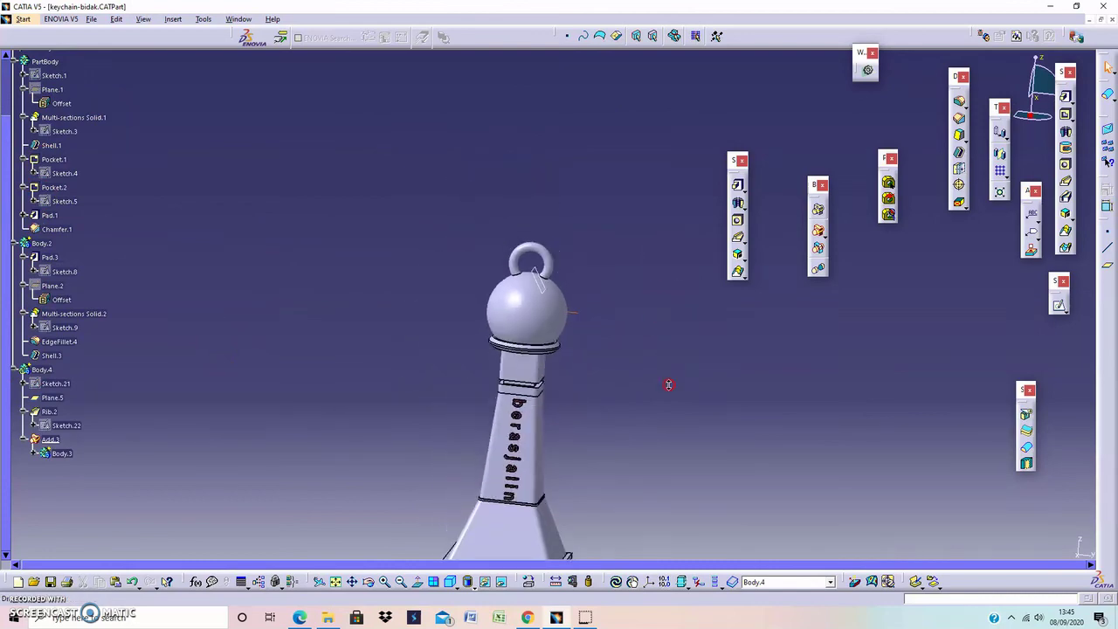